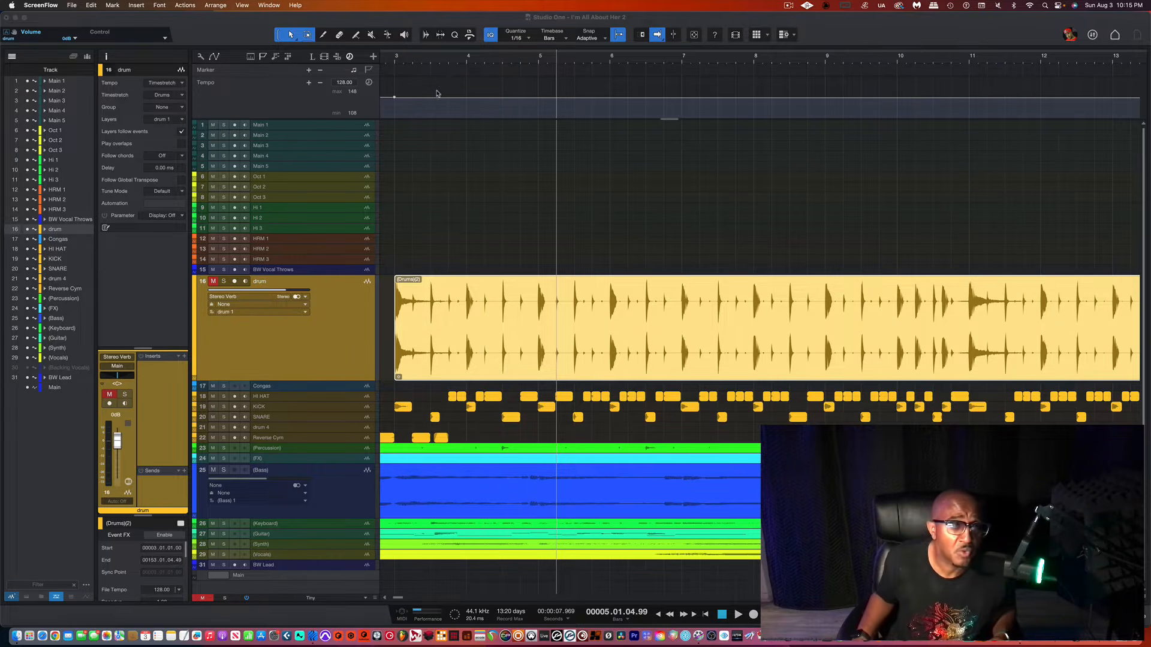
Step: Analyze the drum loop event for bend markers with the Audio Bend tool using the Drums - Elastique Pro timestretch mode
click(540, 366)
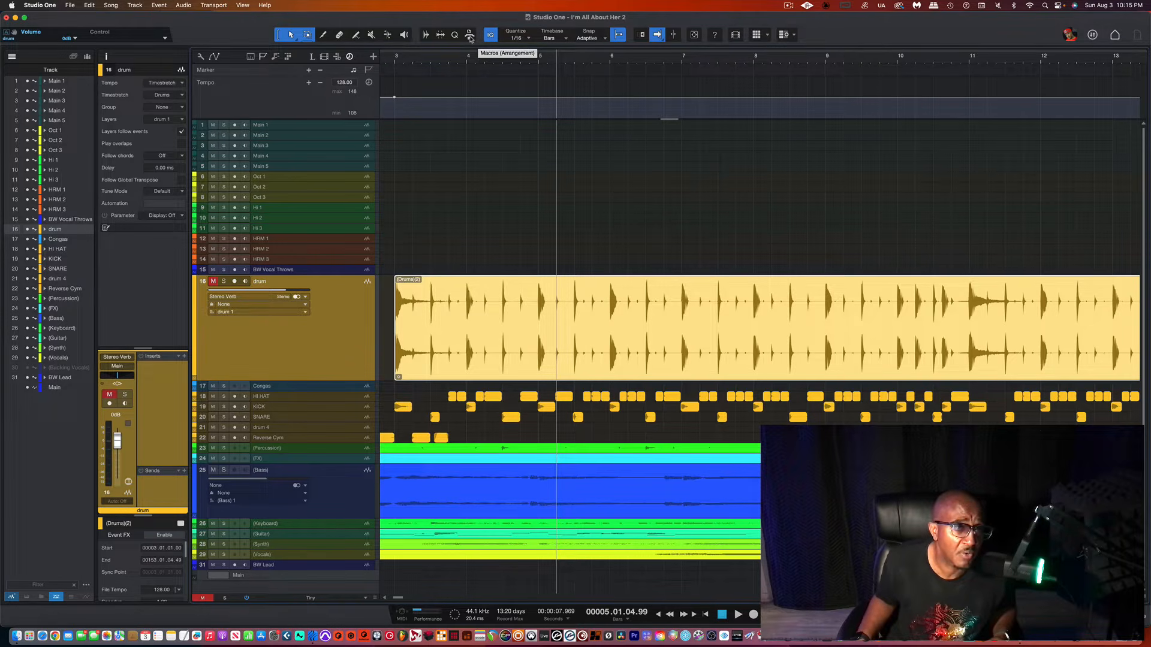
click(426, 35)
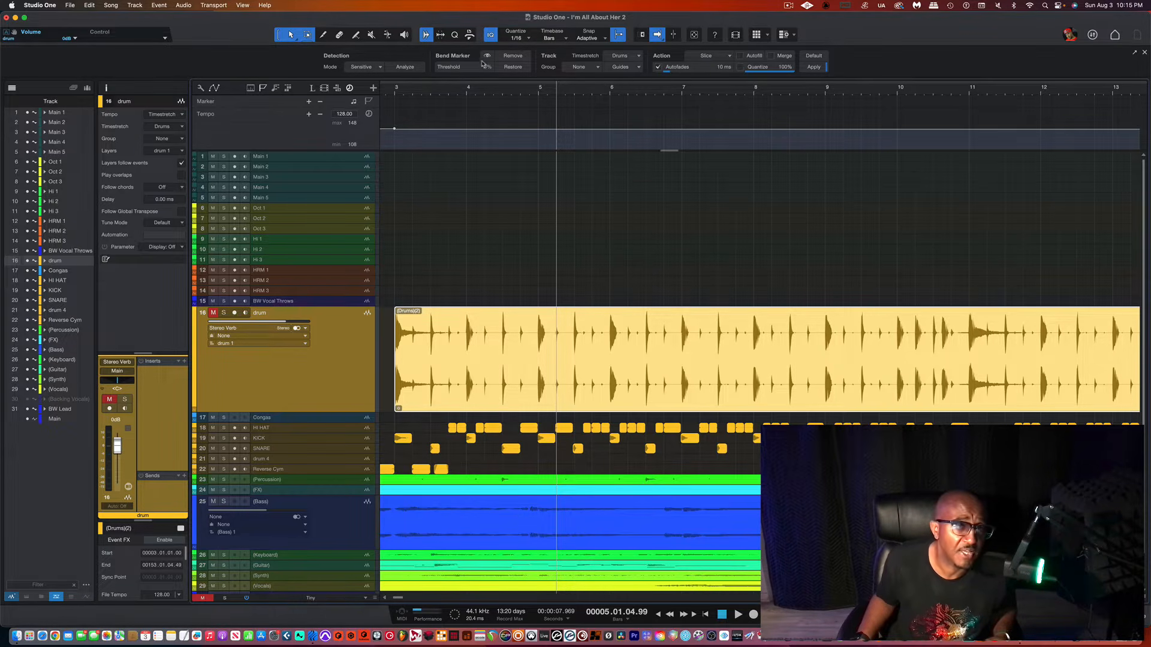
click(633, 59)
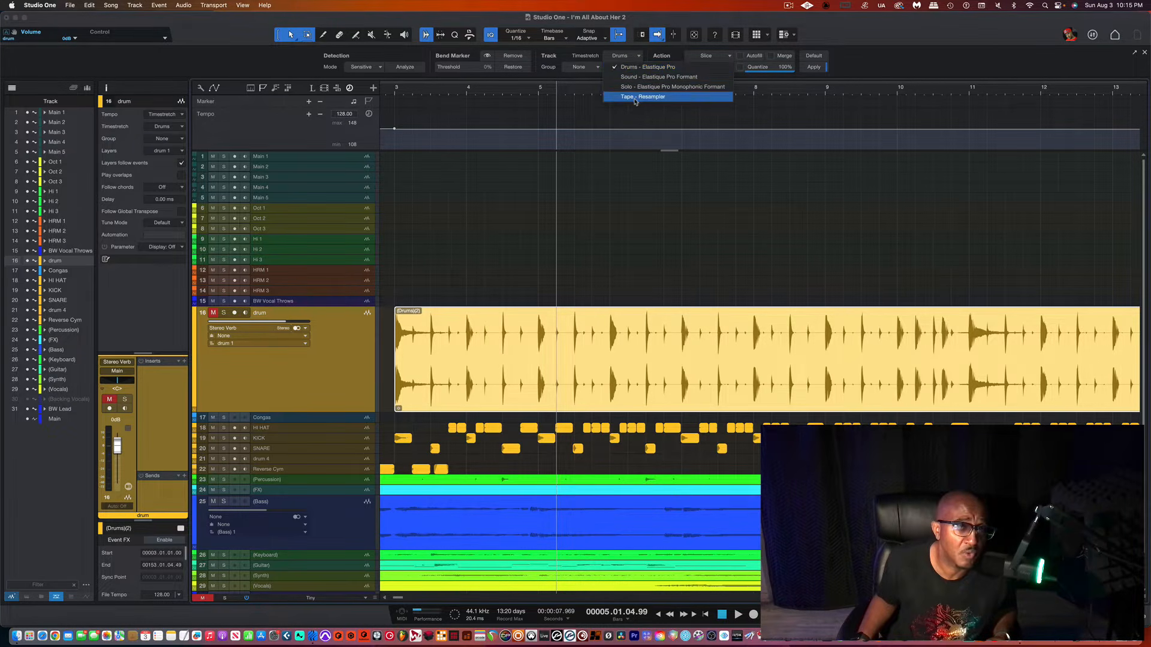
click(632, 67)
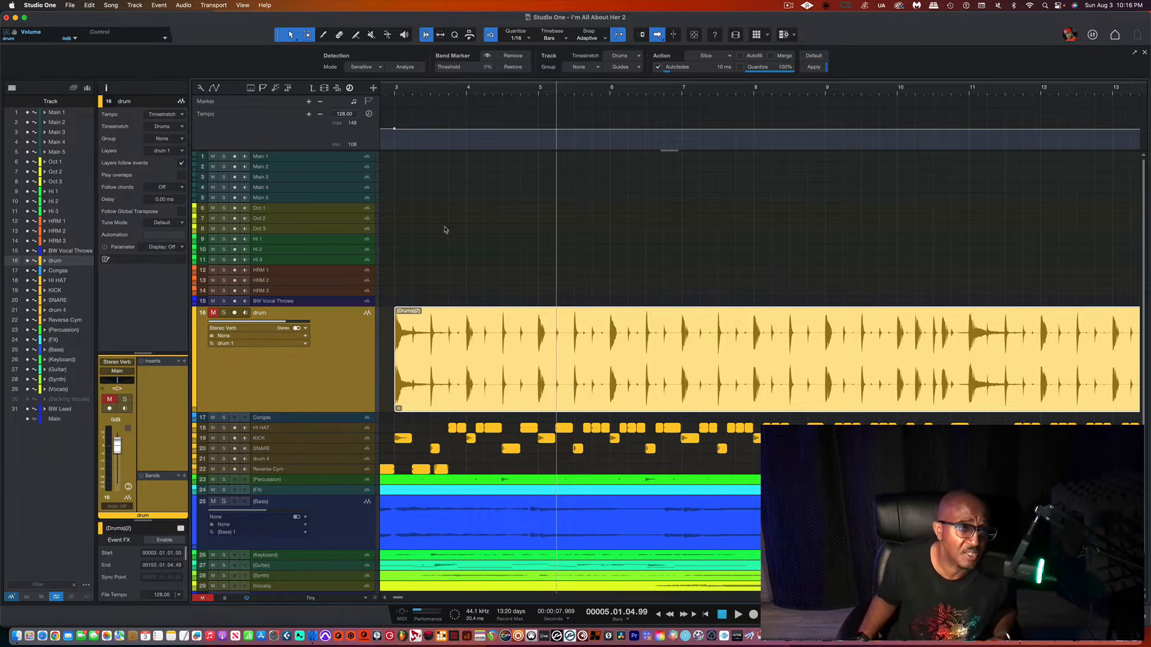
click(404, 67)
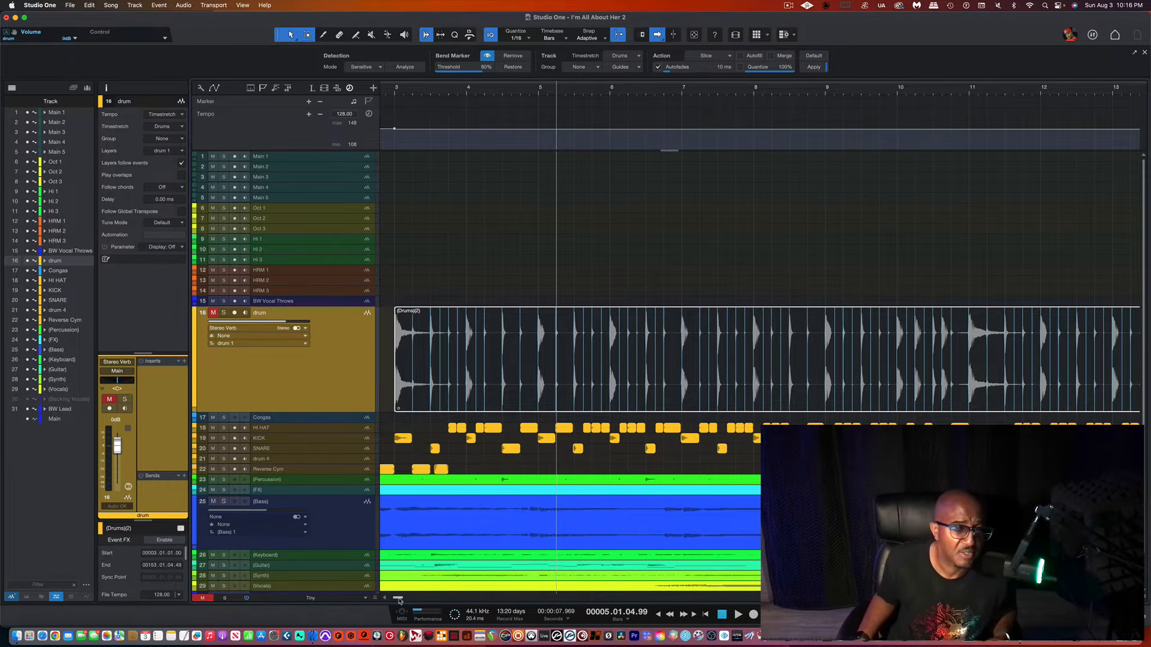
Step: Slice the drum event at its detected bend markers at an 80% threshold
mouse_move(399, 600)
mouse_down()
mouse_move(430, 601)
mouse_move(396, 601)
mouse_up()
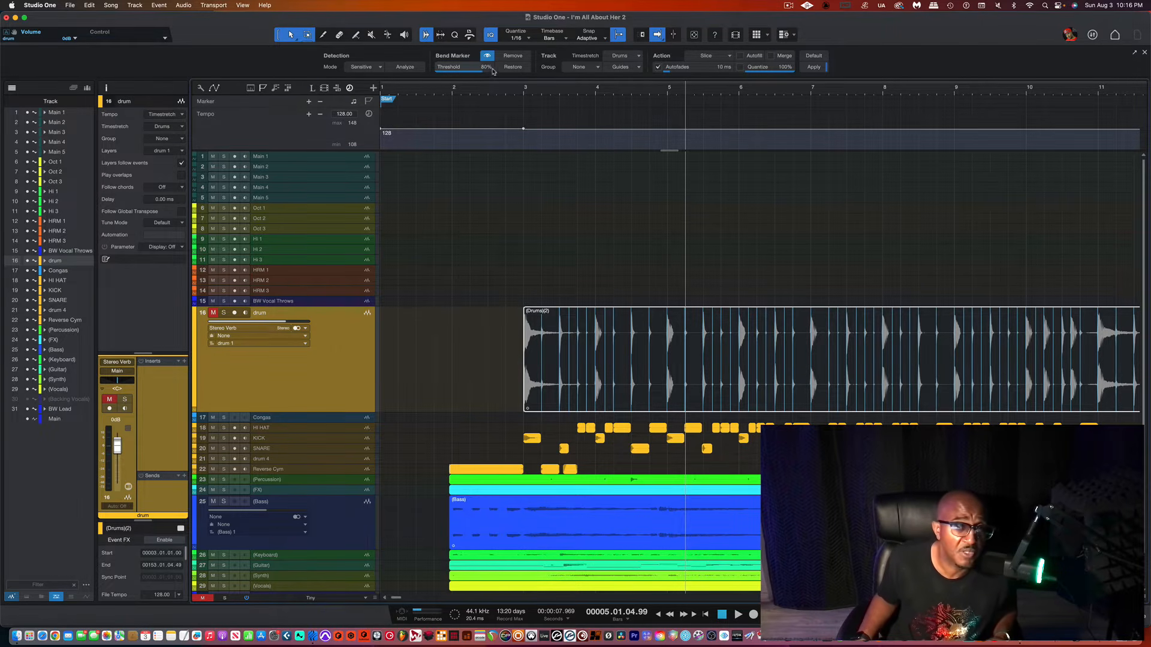
mouse_move(487, 72)
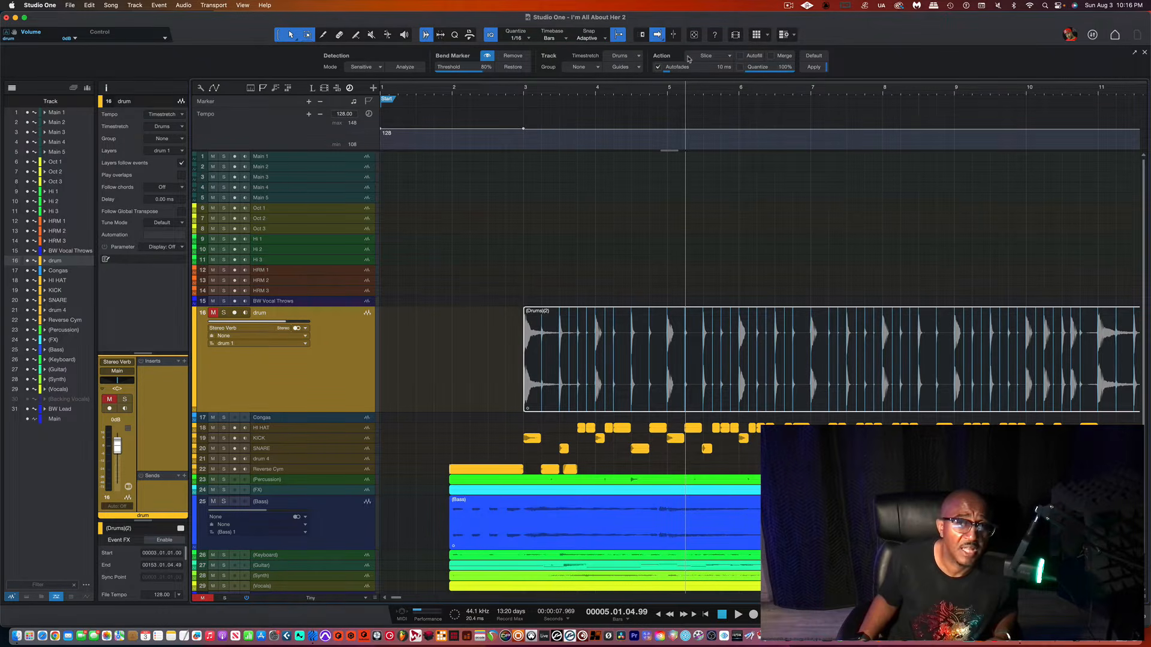
click(819, 68)
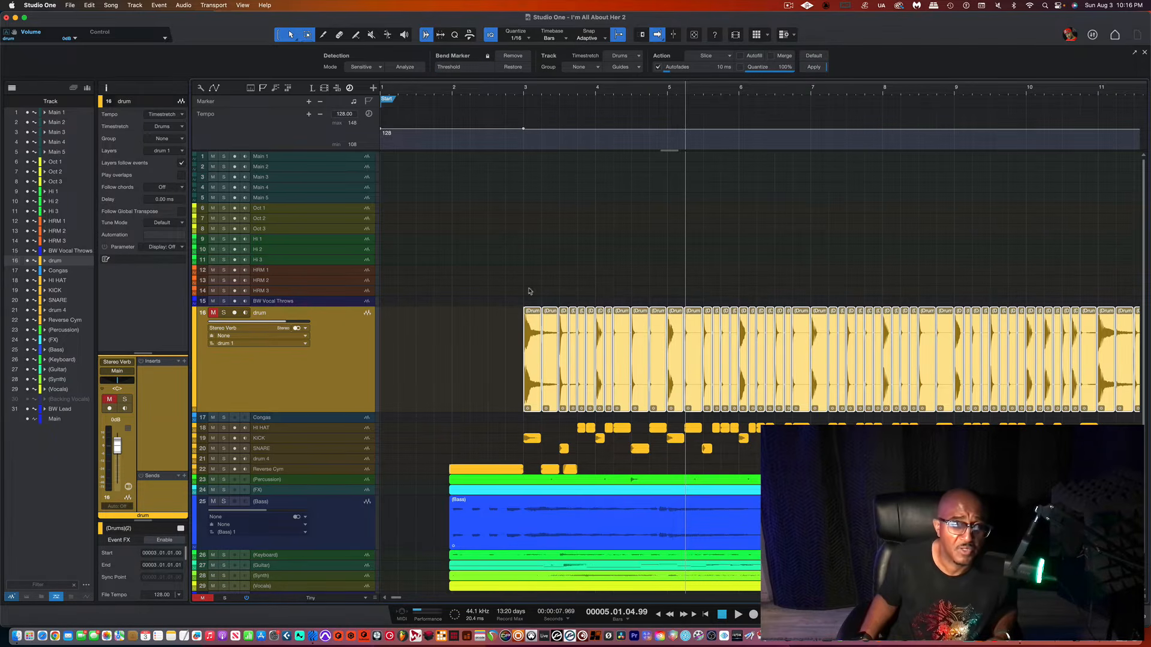
Step: Select the first few drum slices one by one and place the playhead at bar 3
click(531, 371)
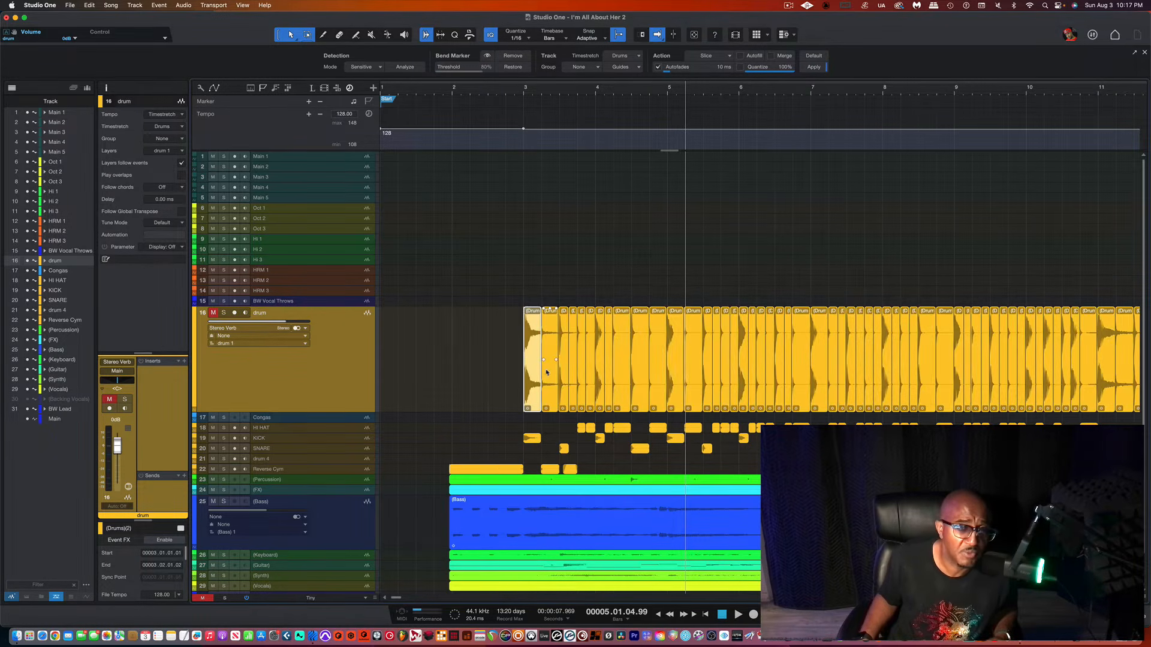
click(550, 372)
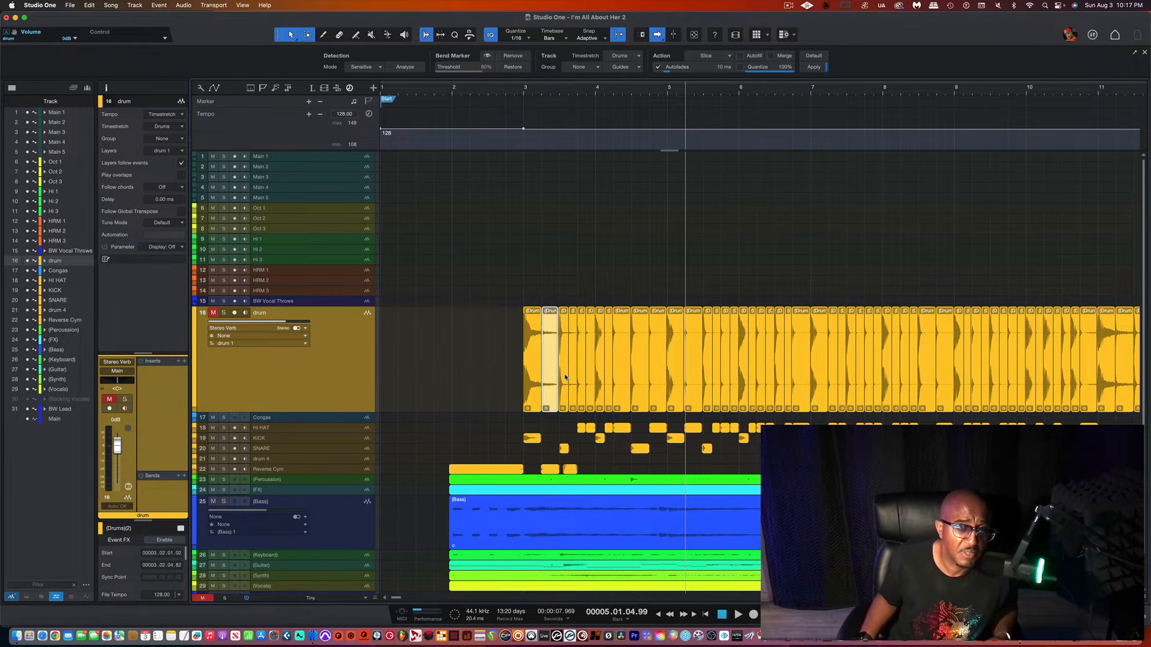
click(564, 378)
click(531, 375)
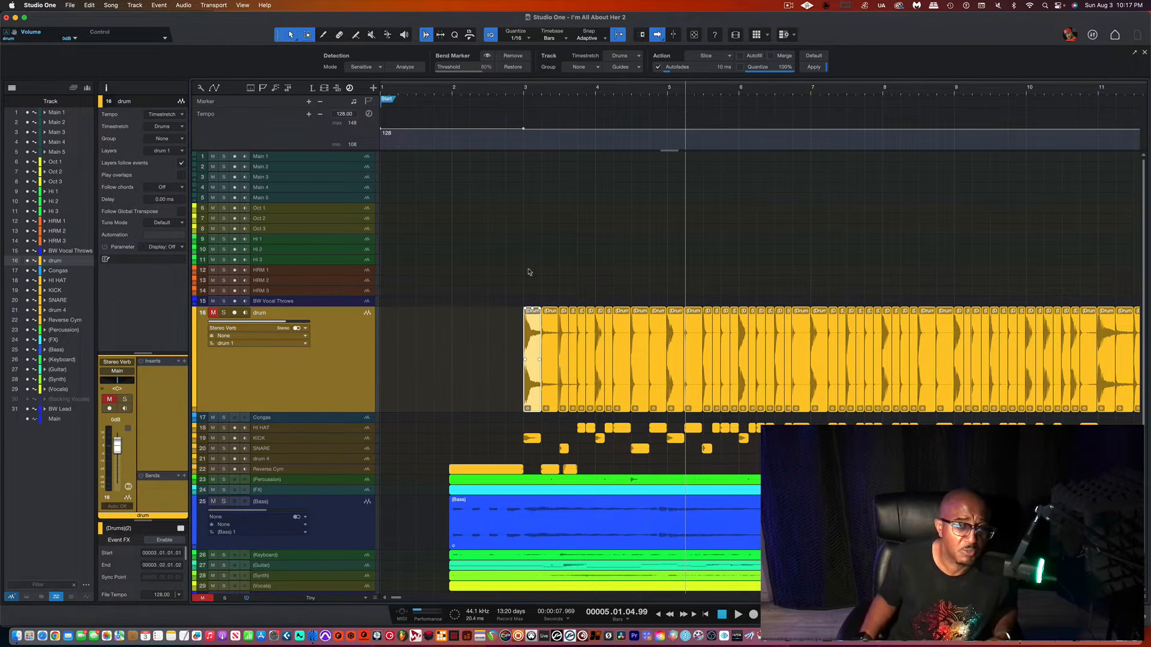
click(523, 91)
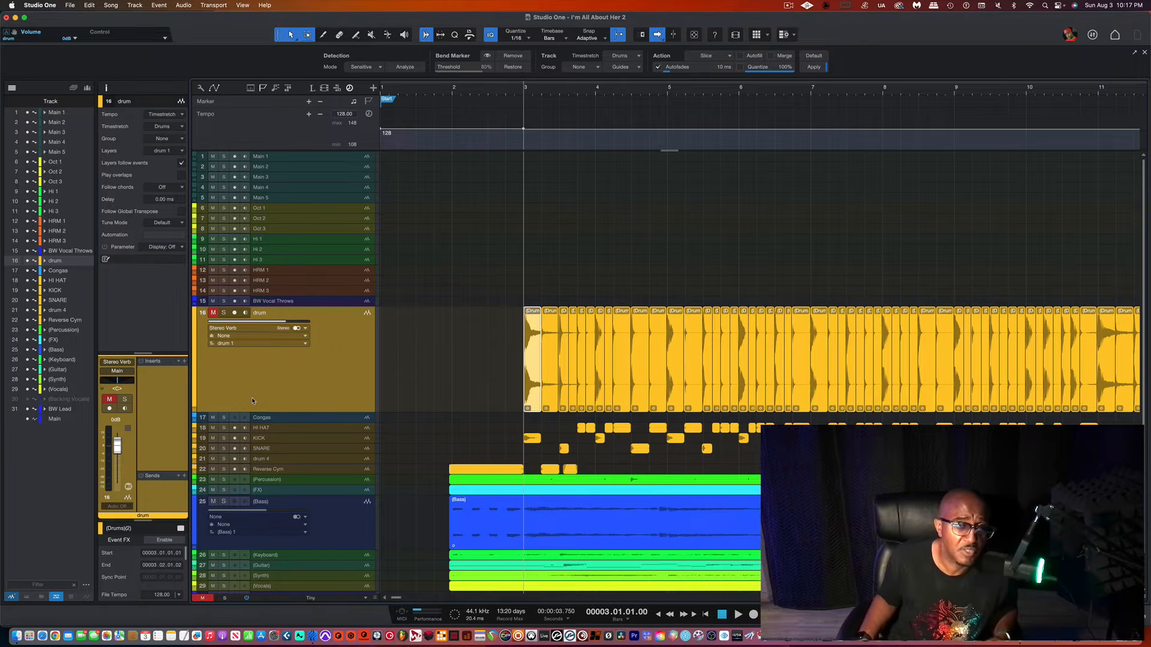
click(223, 312)
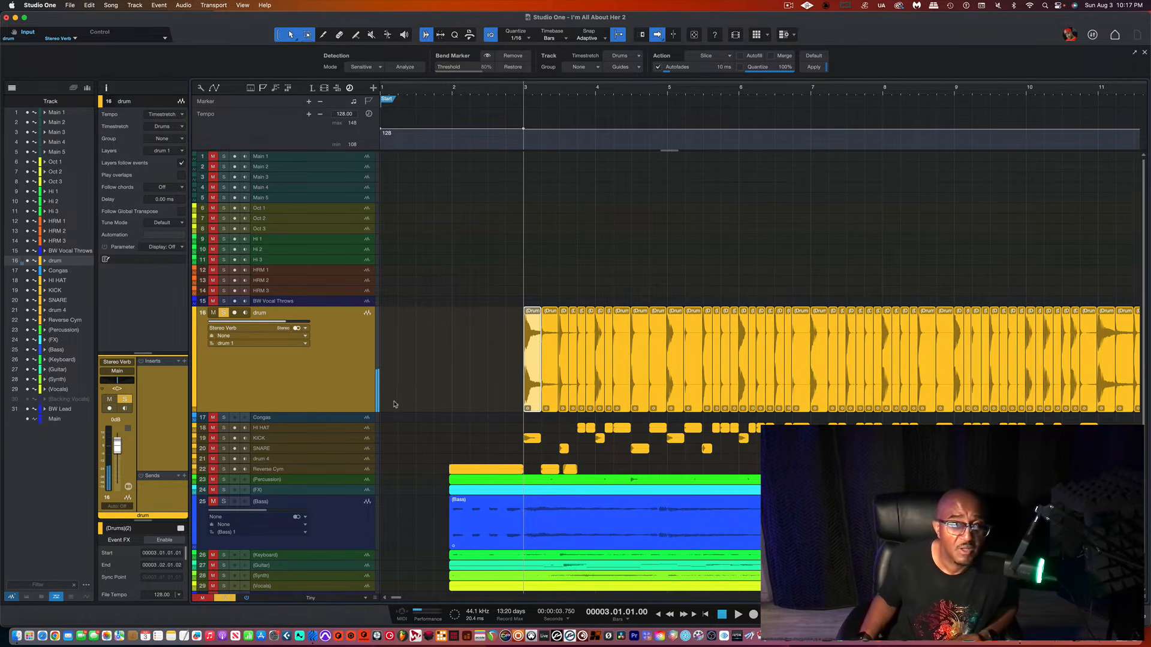
right_click(320, 387)
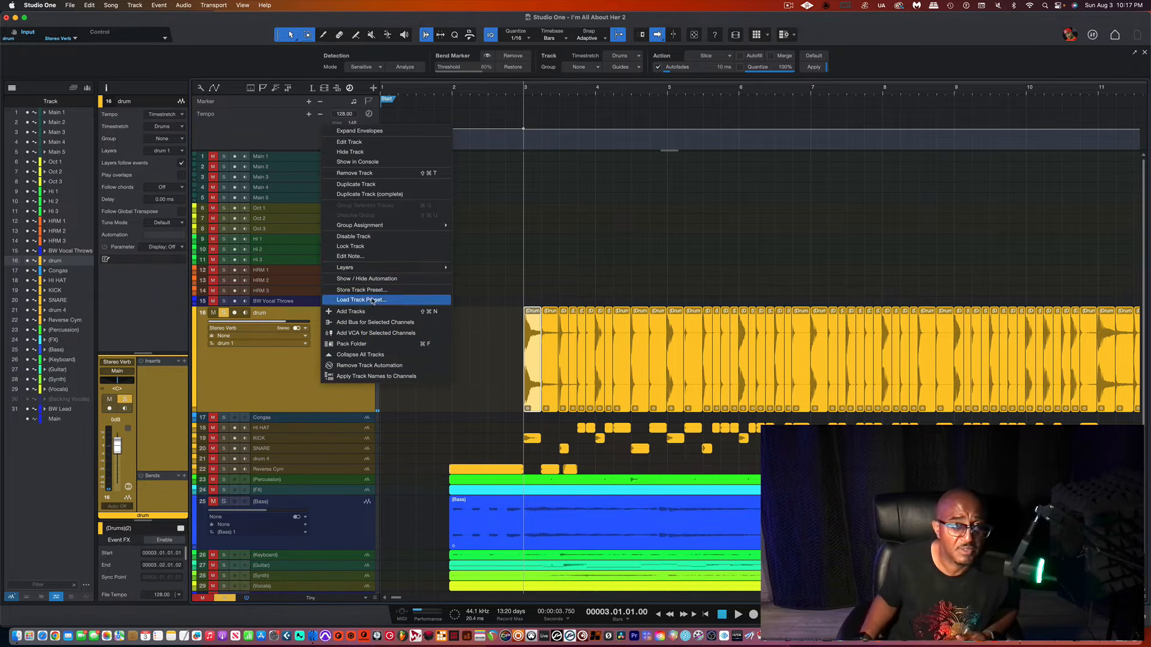
click(311, 430)
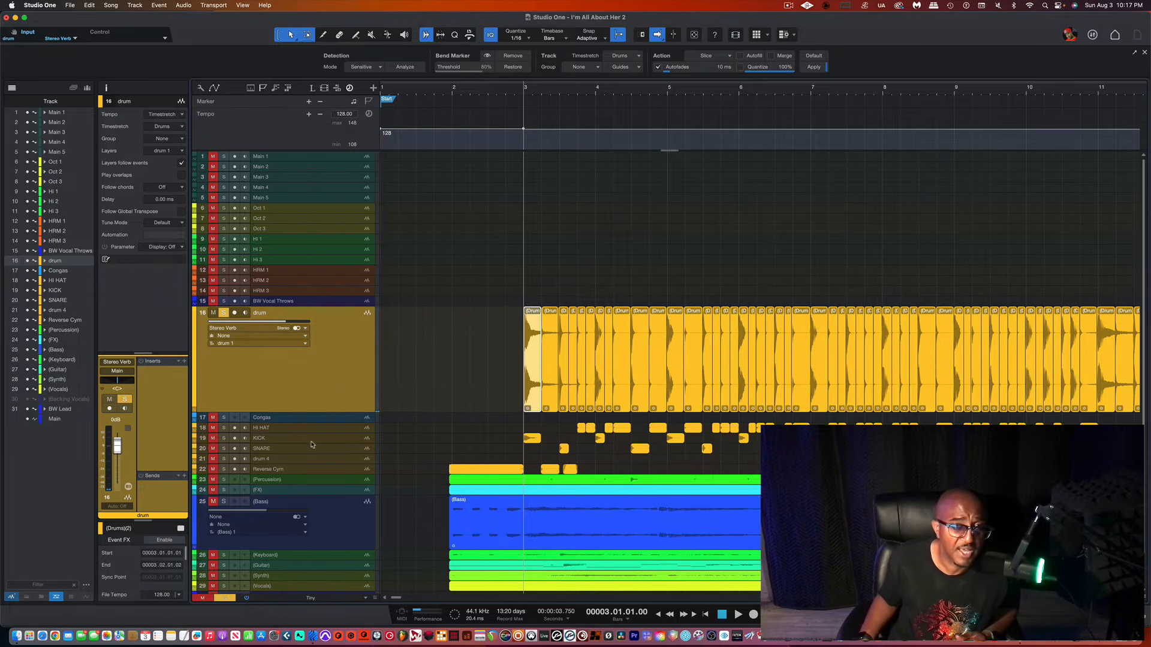
Step: Add a blue mono audio track named drum below the drum loop track
right_click(324, 357)
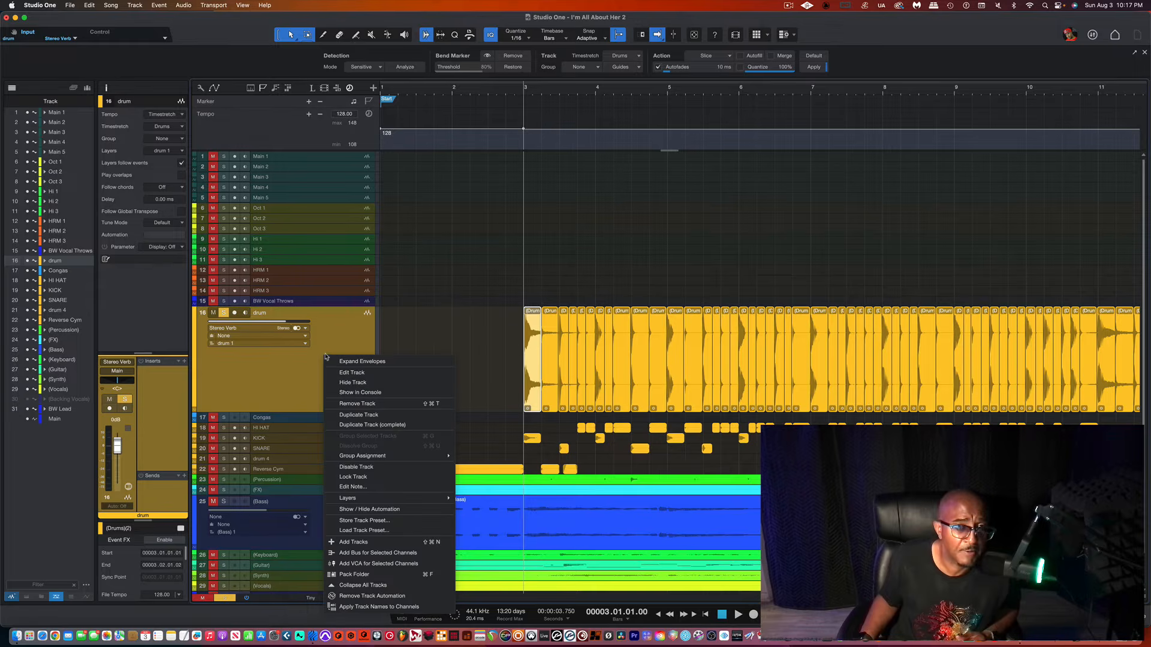
click(358, 541)
click(552, 205)
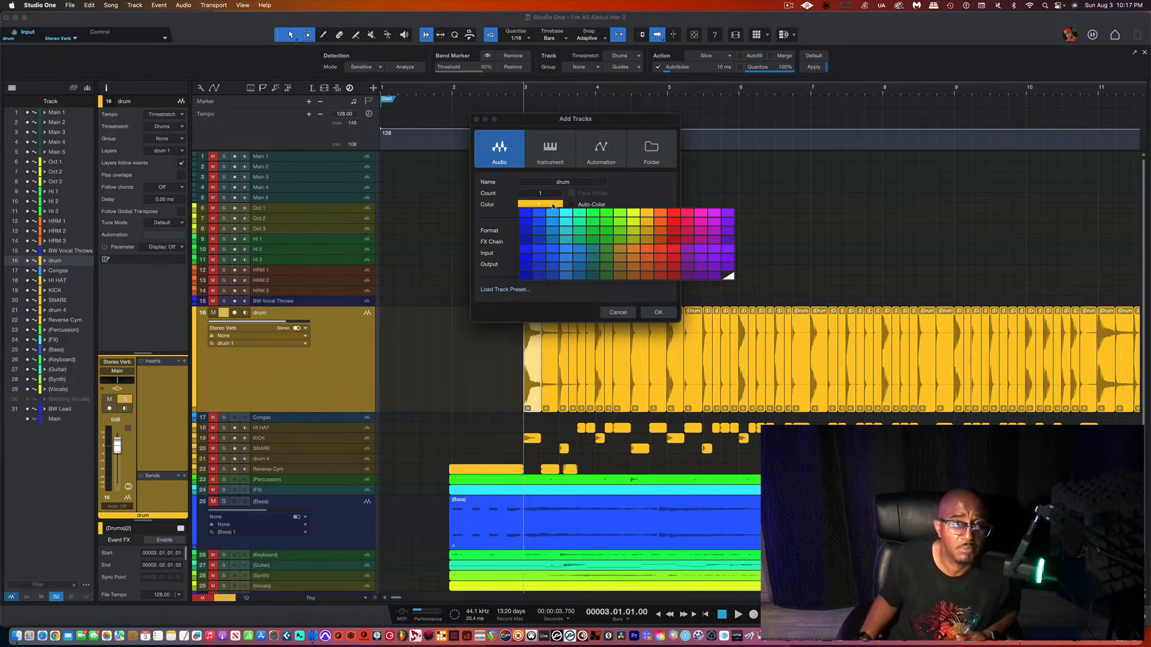
click(537, 214)
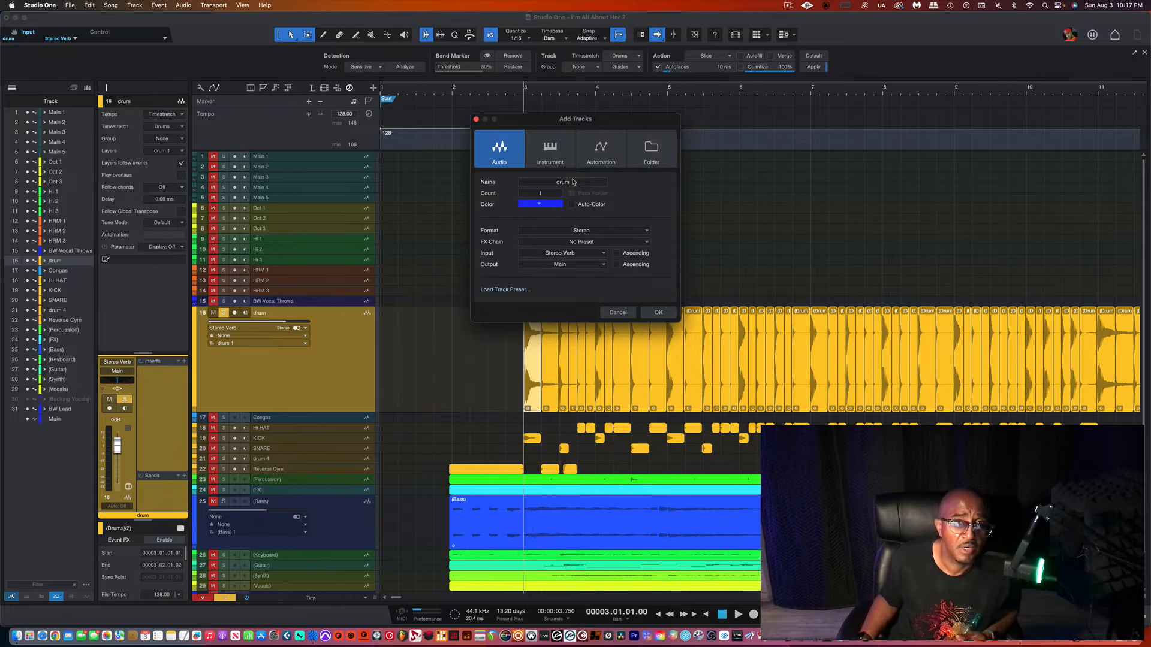
click(591, 231)
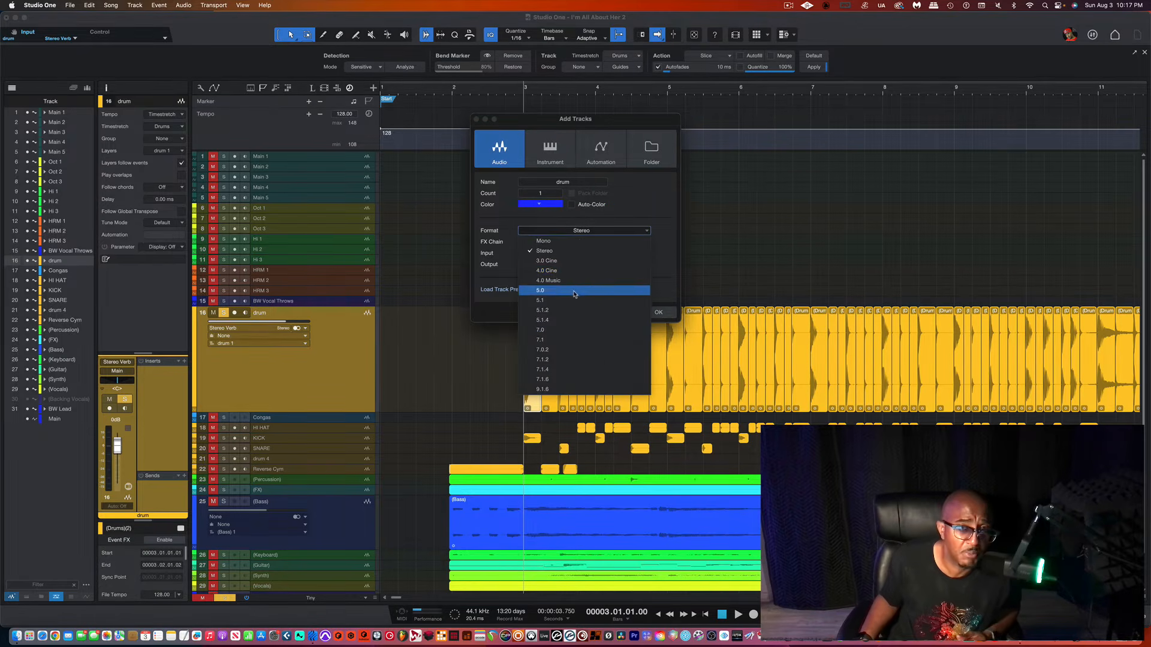
click(566, 242)
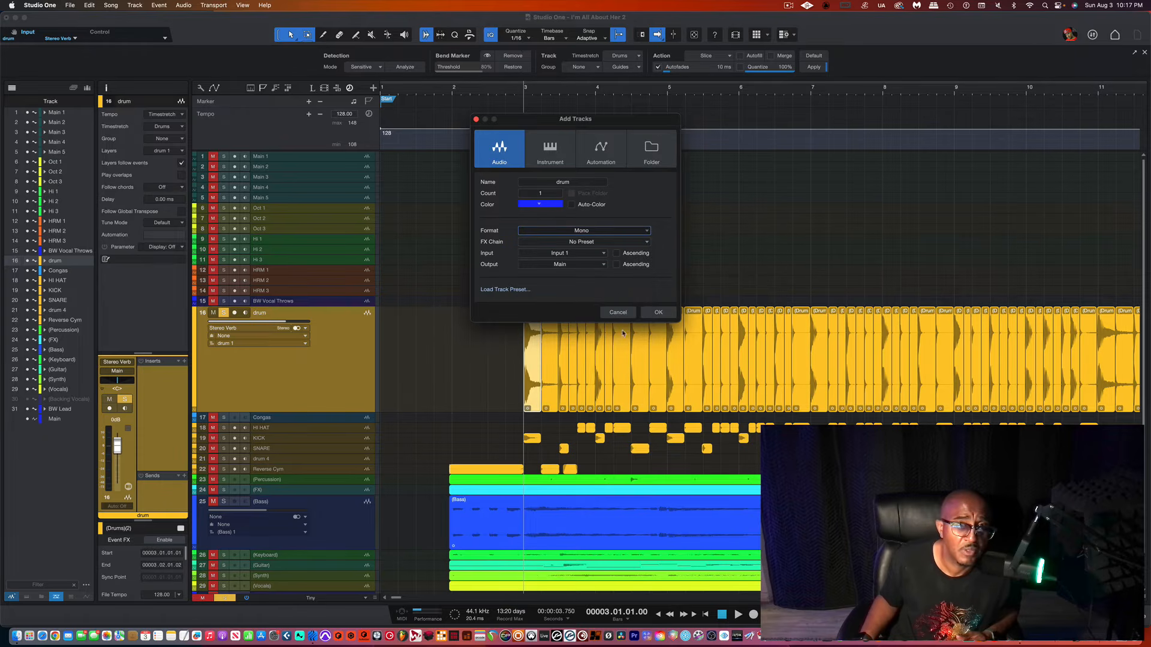
click(659, 313)
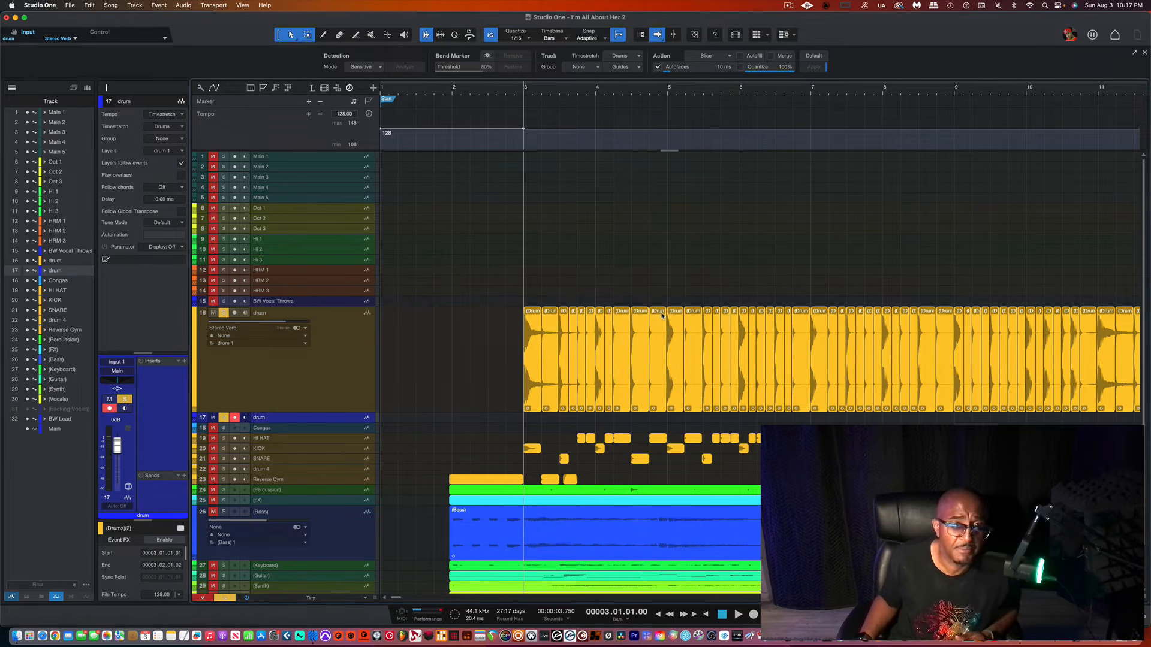
Step: Add four more blue mono drum audio tracks below the new track
right_click(295, 421)
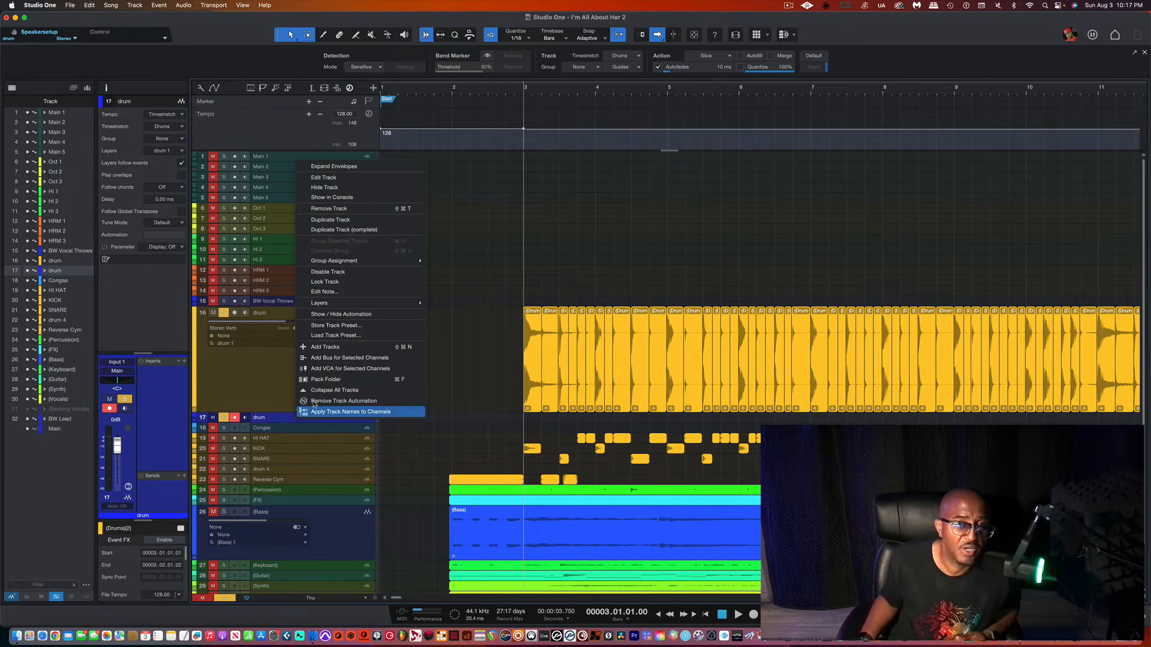
click(347, 353)
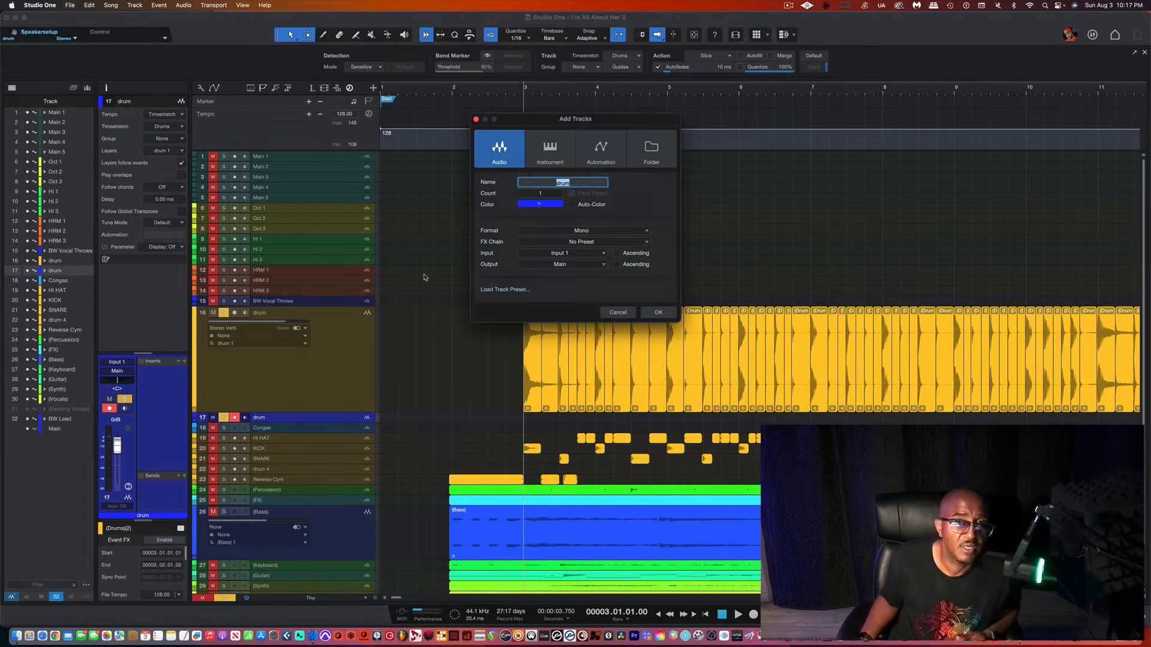
drag(538, 193, 537, 184)
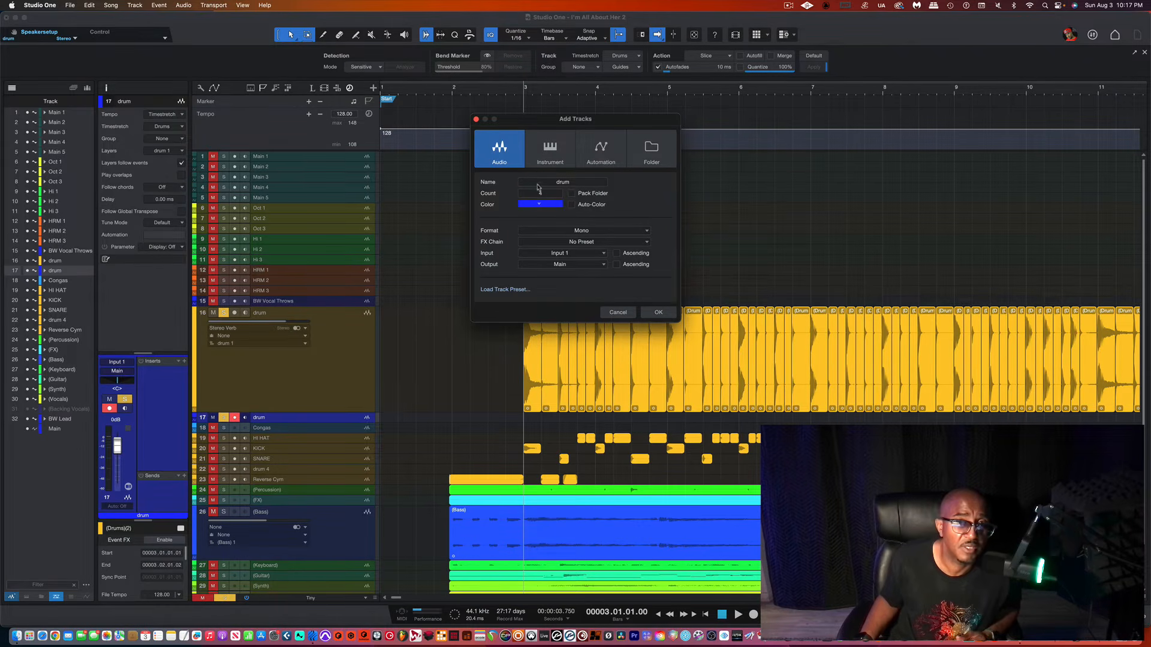
click(657, 314)
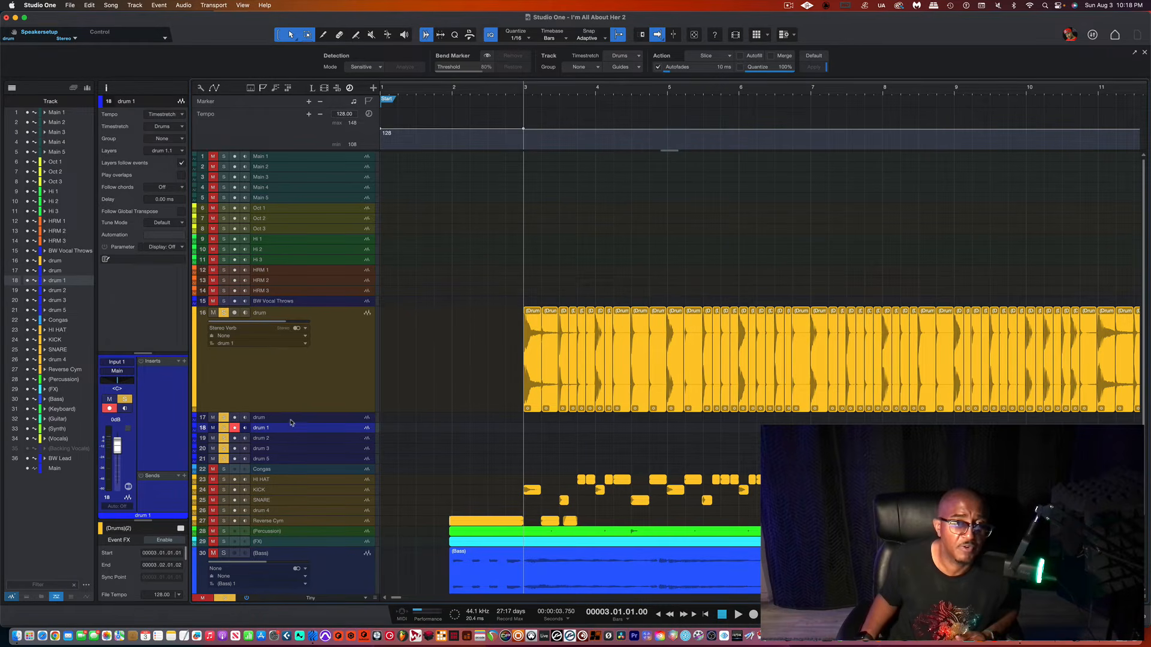
Step: Rename the first three new drum tracks kick, snare and hat
double_click(271, 418)
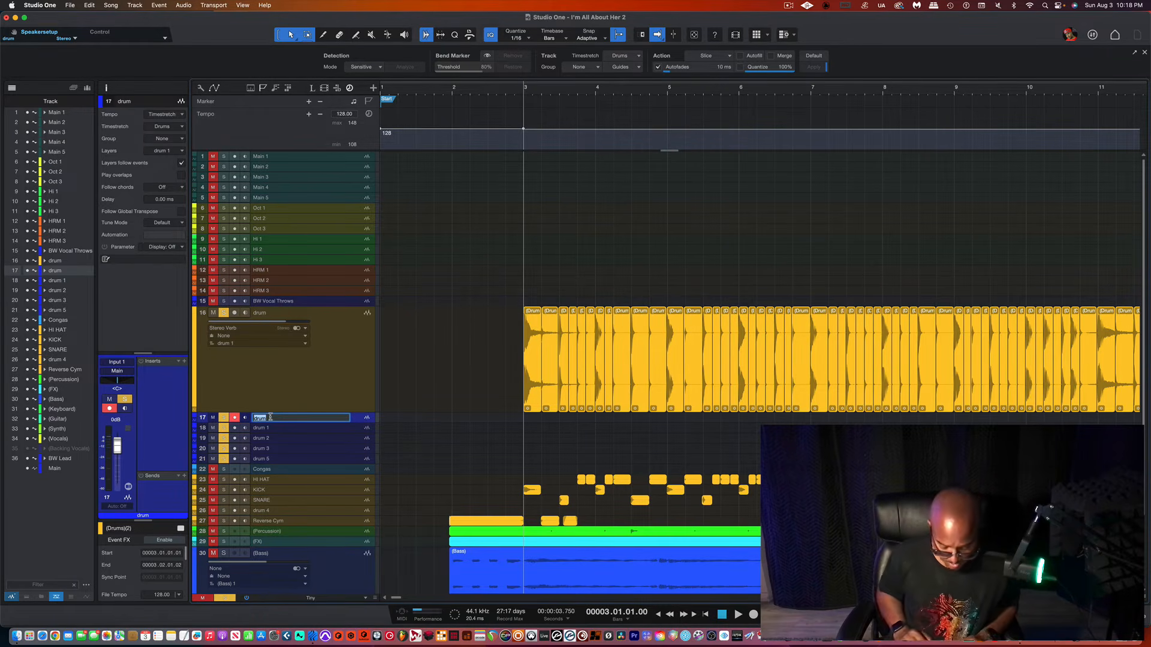
text(kick)
key(Return)
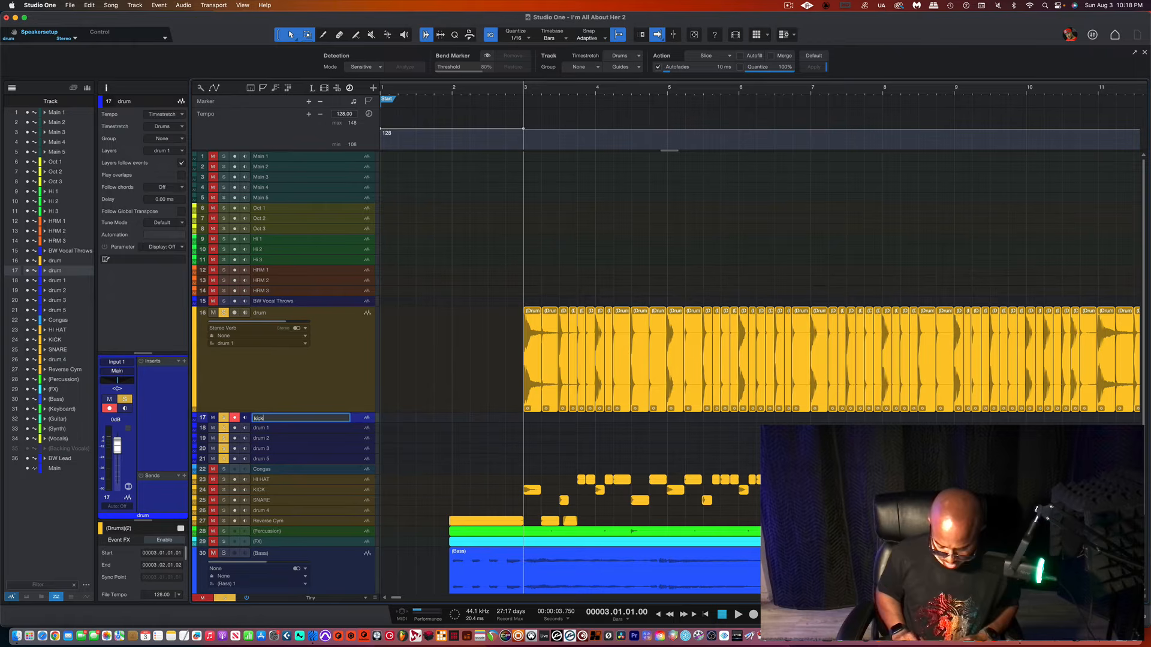
double_click(284, 430)
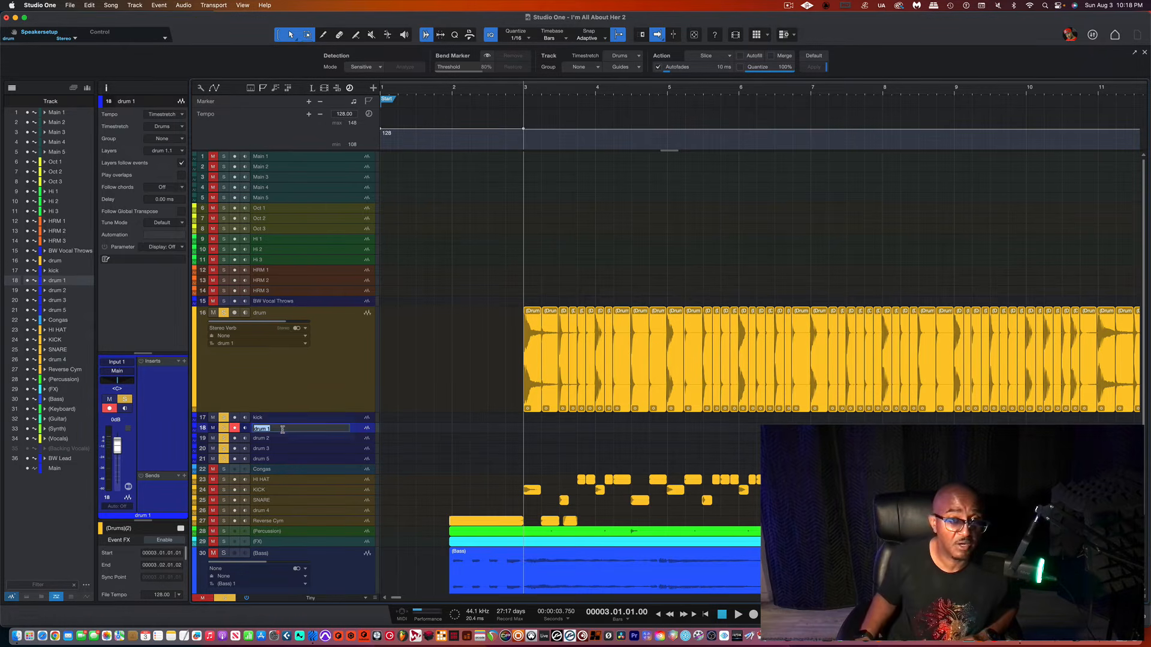
text(sna)
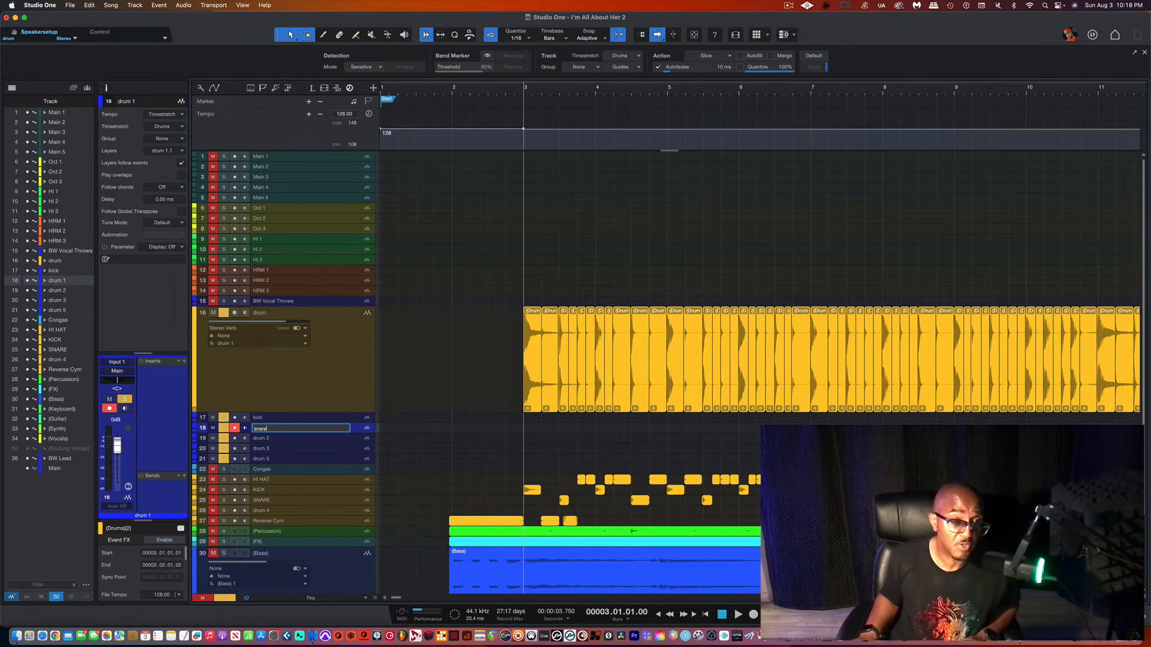
text(re)
key(Return)
double_click(298, 438)
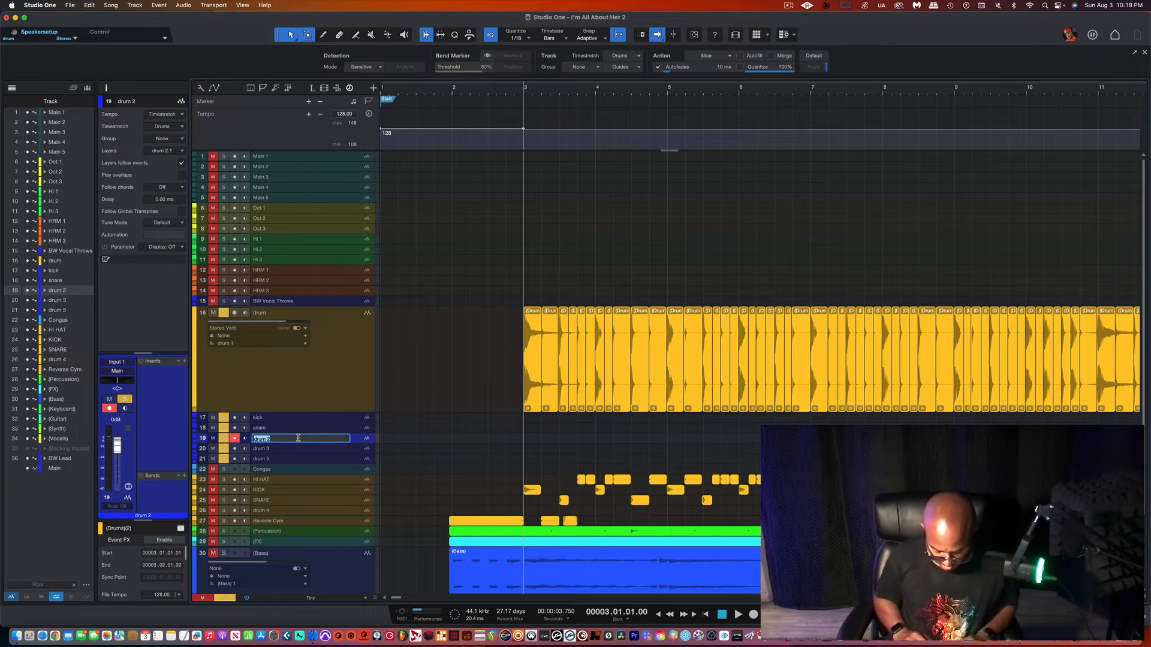
text(hat)
key(Return)
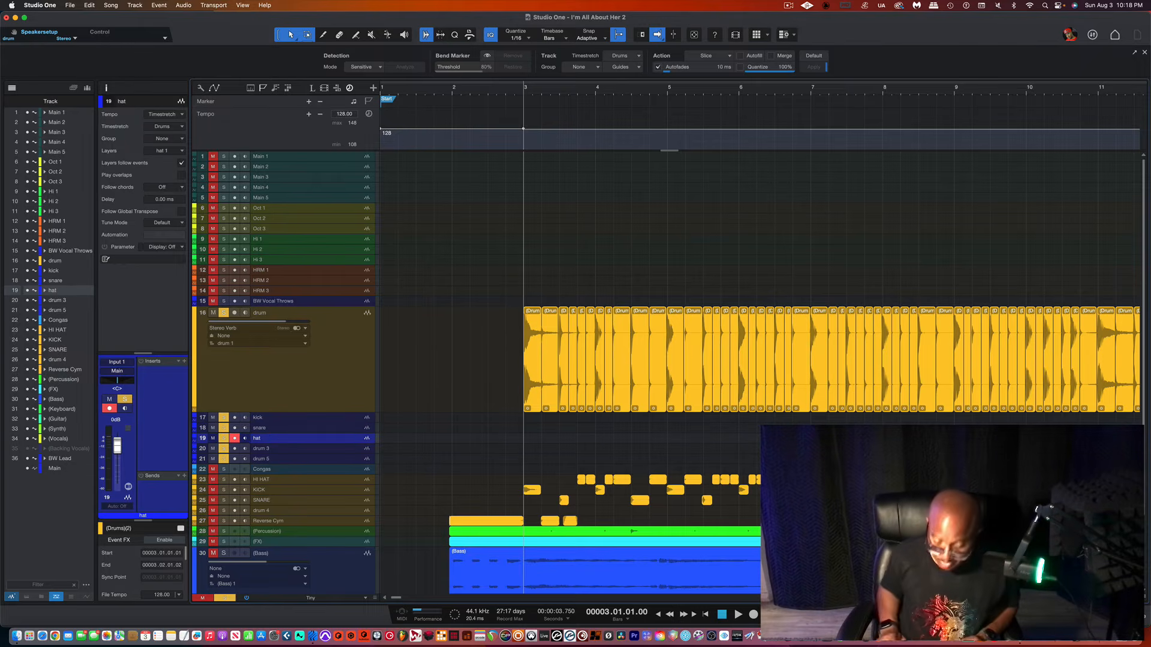
Step: Play back the sliced drum loop with the view following the playhead
click(530, 384)
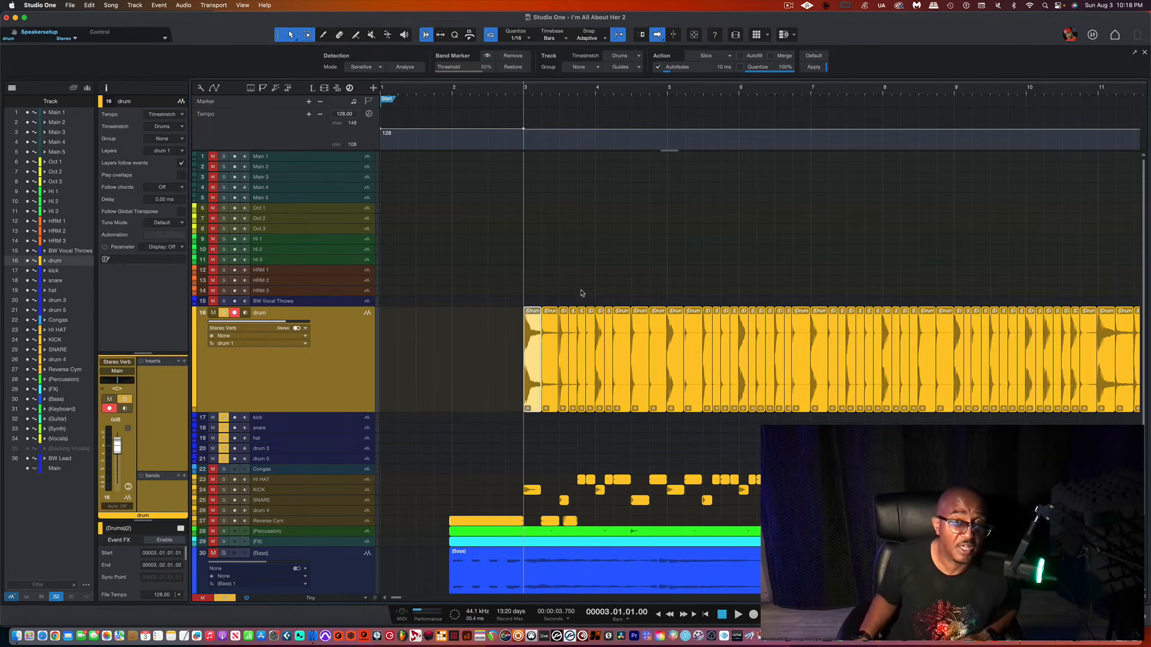
key(space)
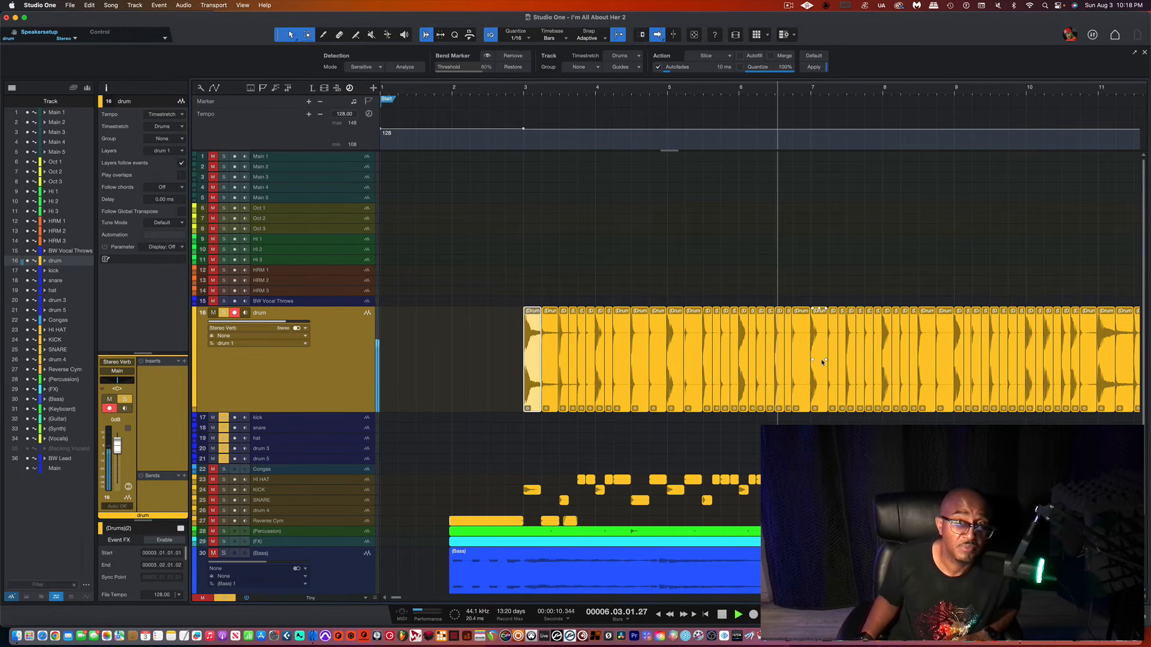
scroll(823, 362, right, 2)
key(f)
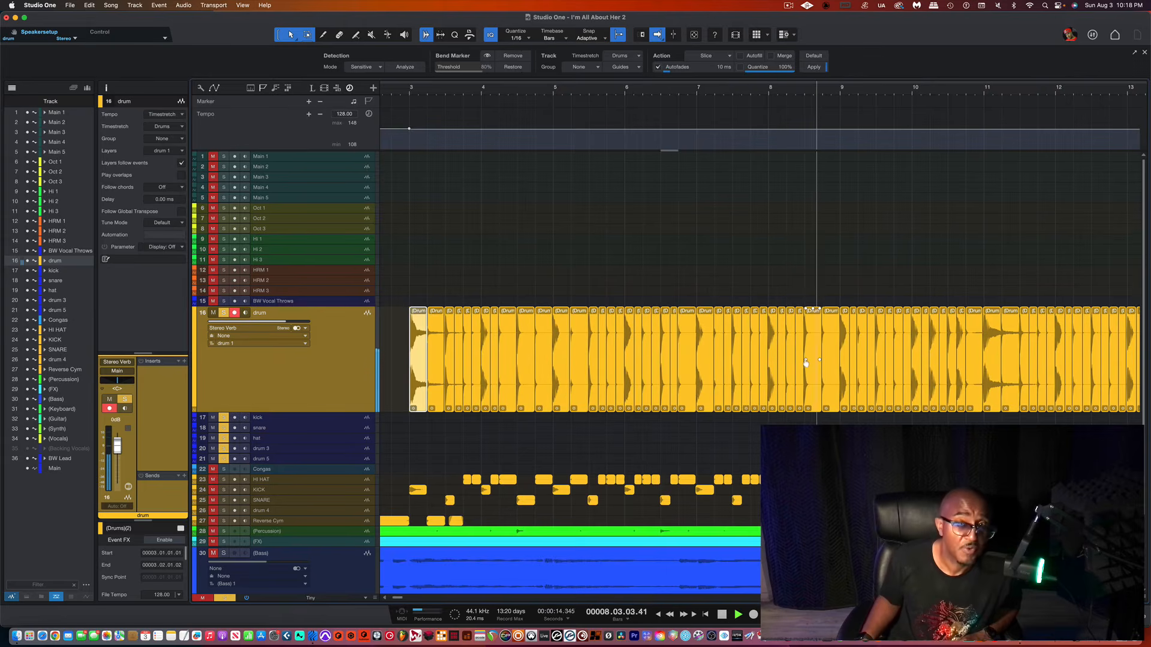
scroll(809, 363, right, 3)
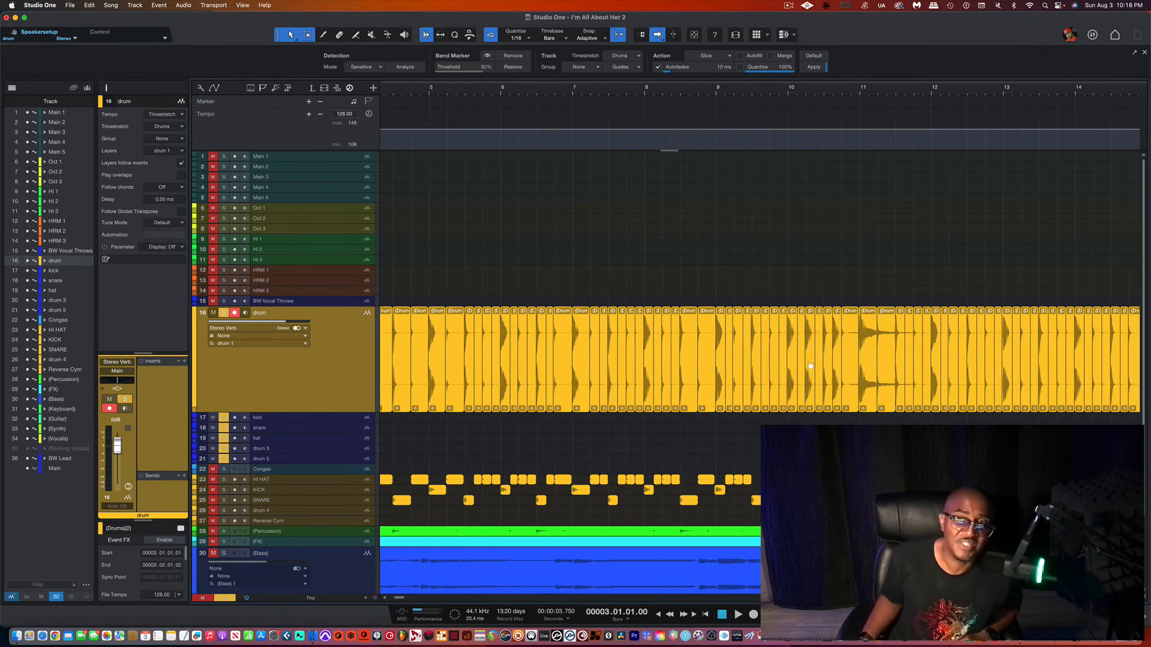
Step: Select the kick hits in the sliced drum loop and move them down onto the kick track
scroll(810, 365, left, 3)
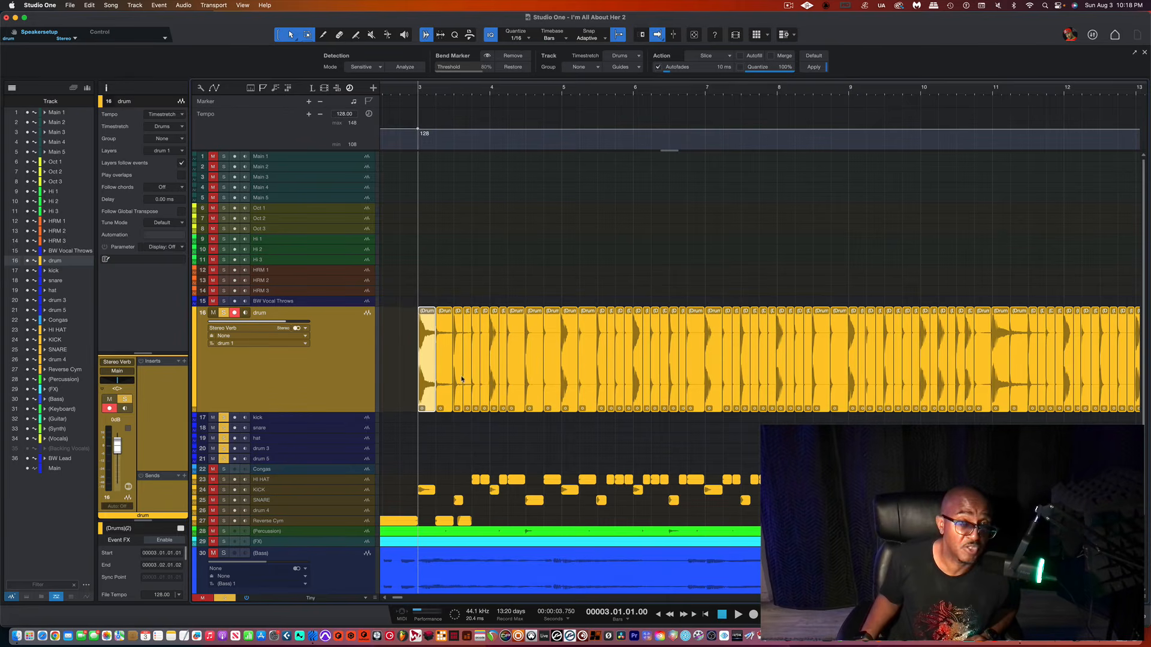
shift+click(493, 376)
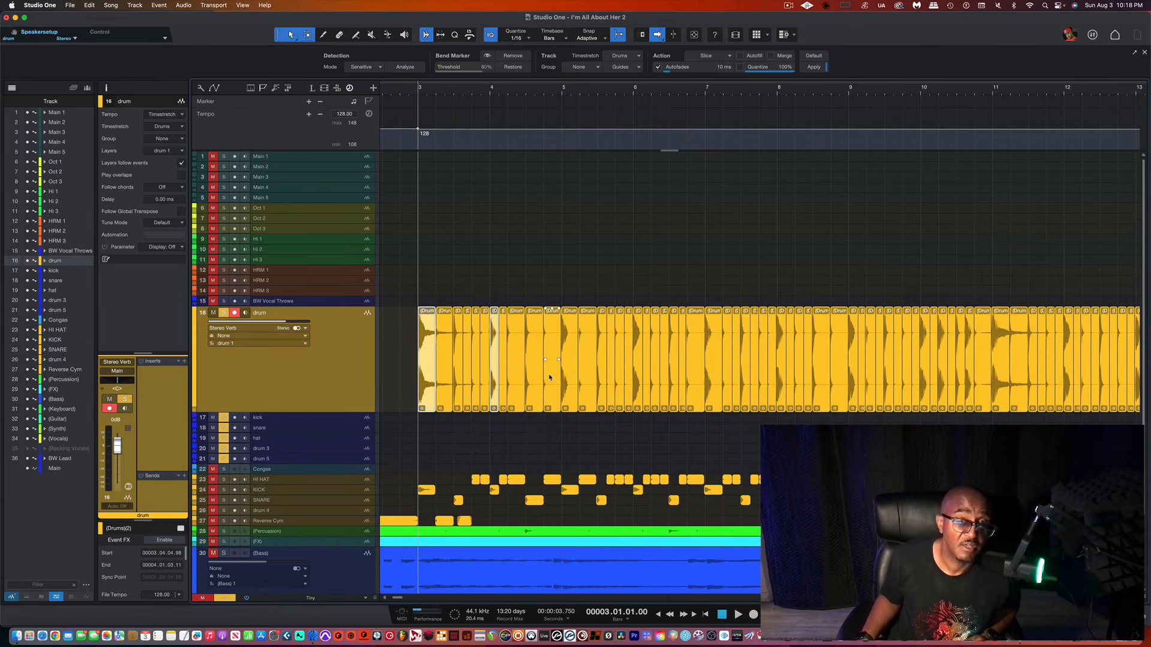
shift+click(571, 379)
shift+click(637, 382)
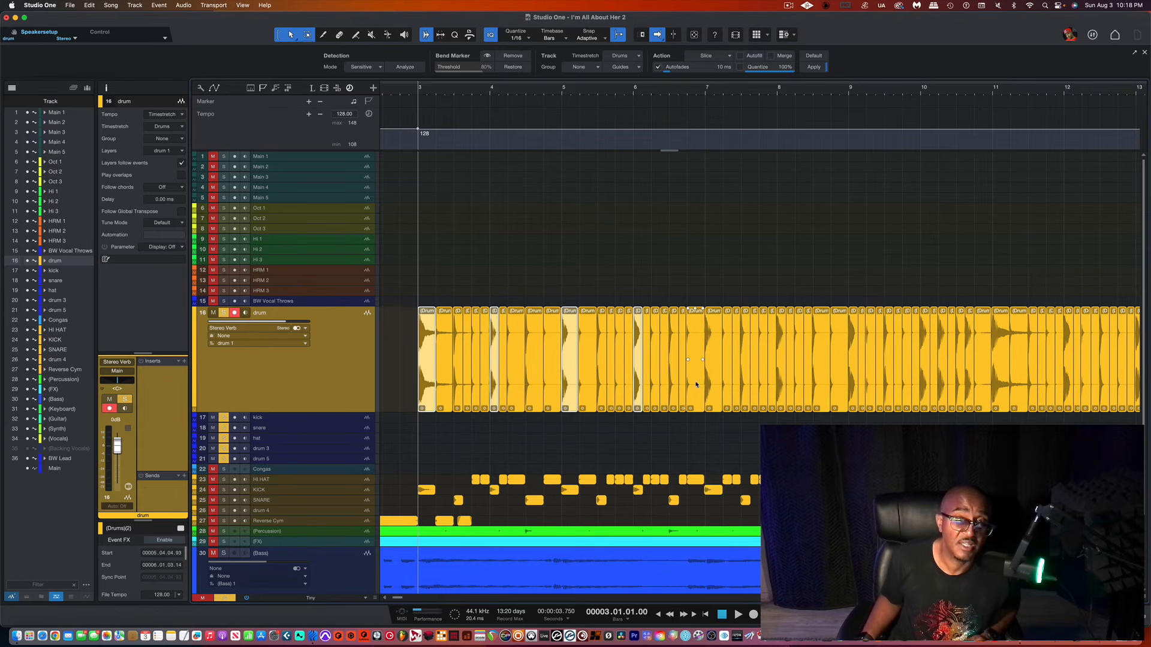
shift+click(712, 385)
shift+click(782, 384)
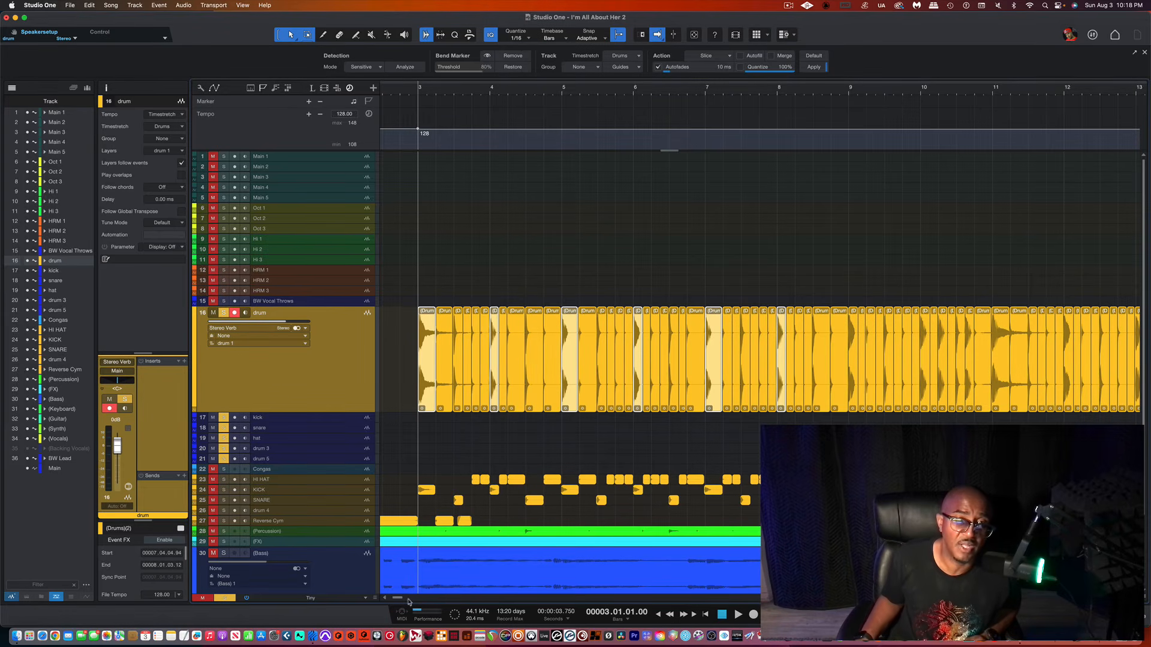
drag(397, 602, 342, 601)
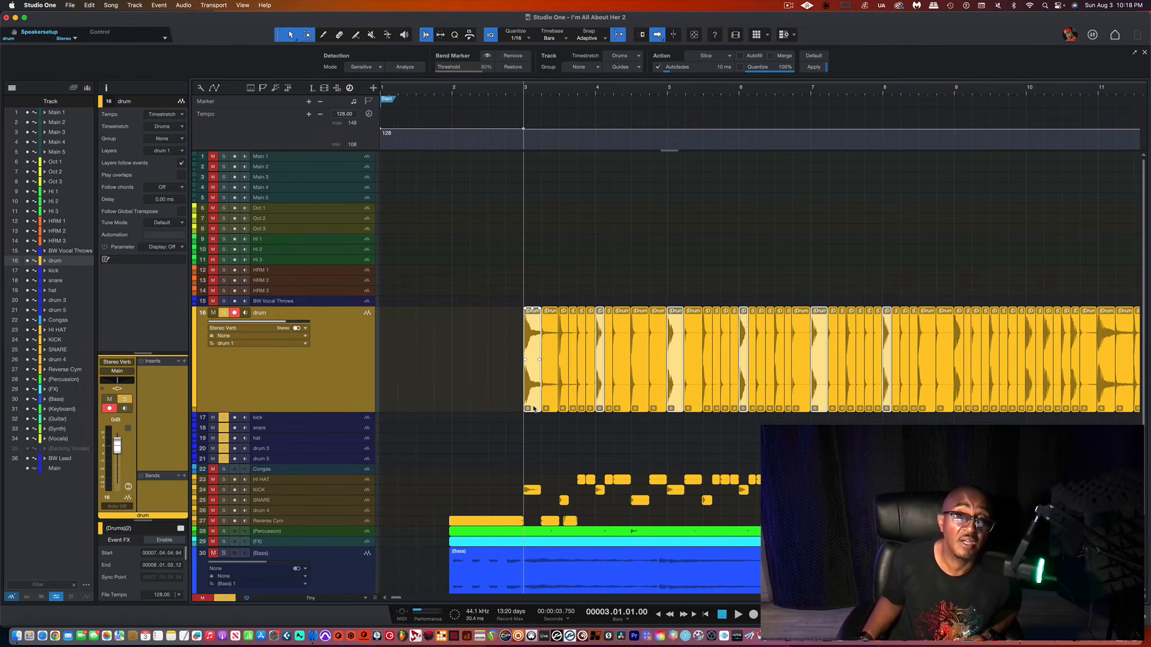
drag(533, 409, 537, 420)
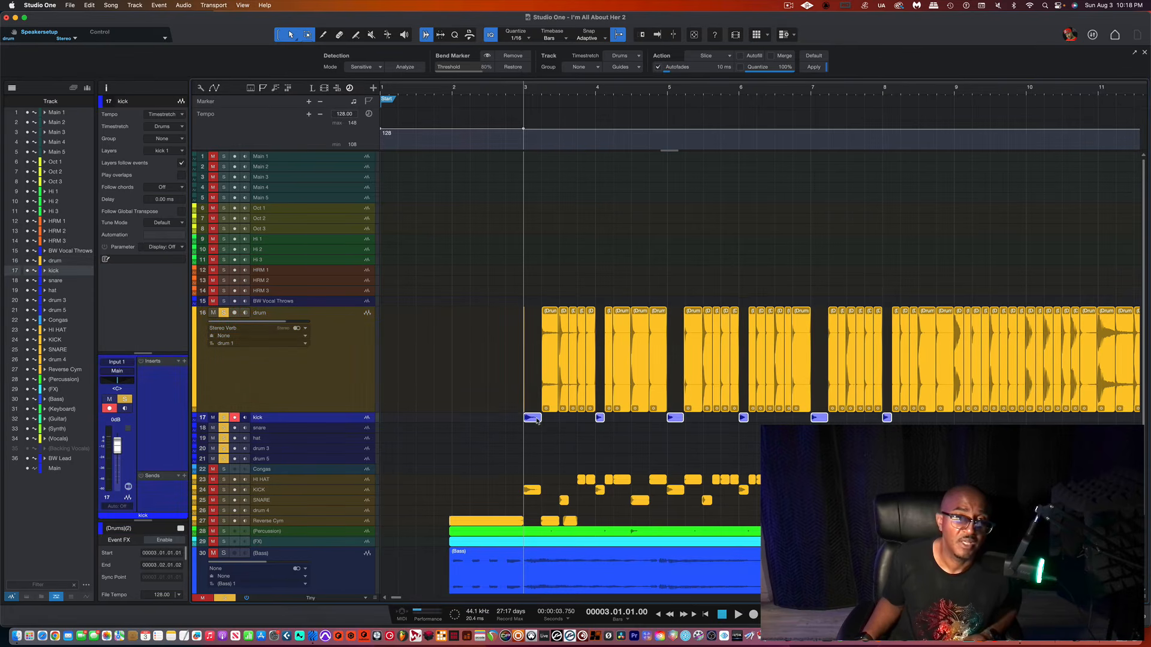
Step: Select the snare hits in the drum loop, auditioning them, and move them down onto the snare track
click(565, 382)
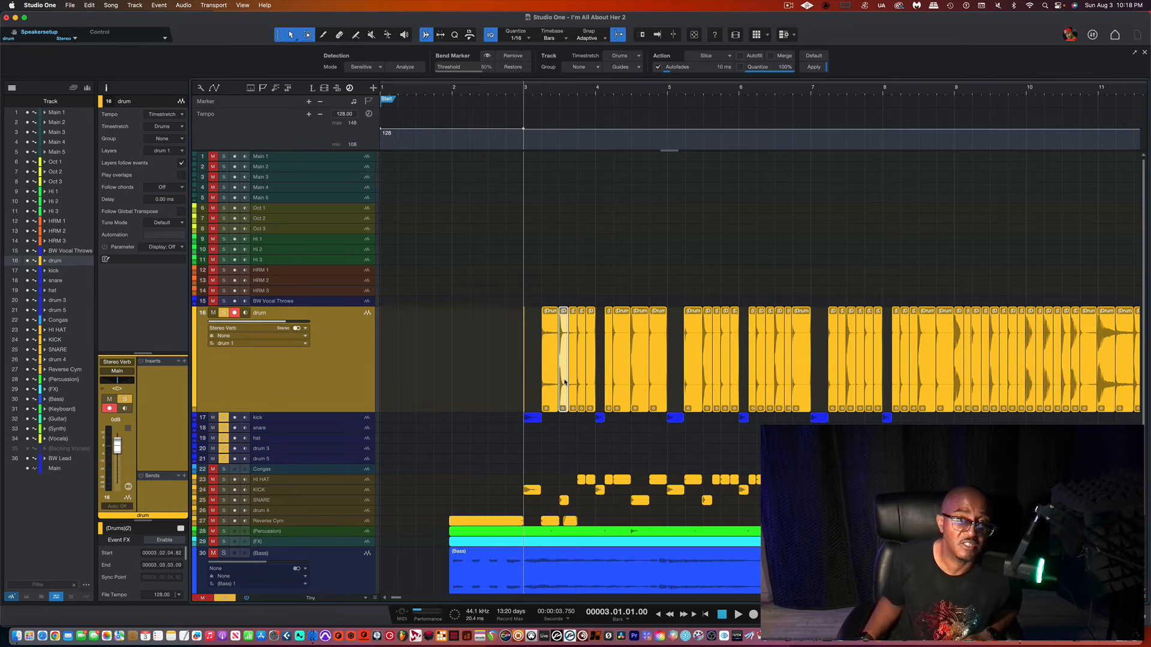
key(space)
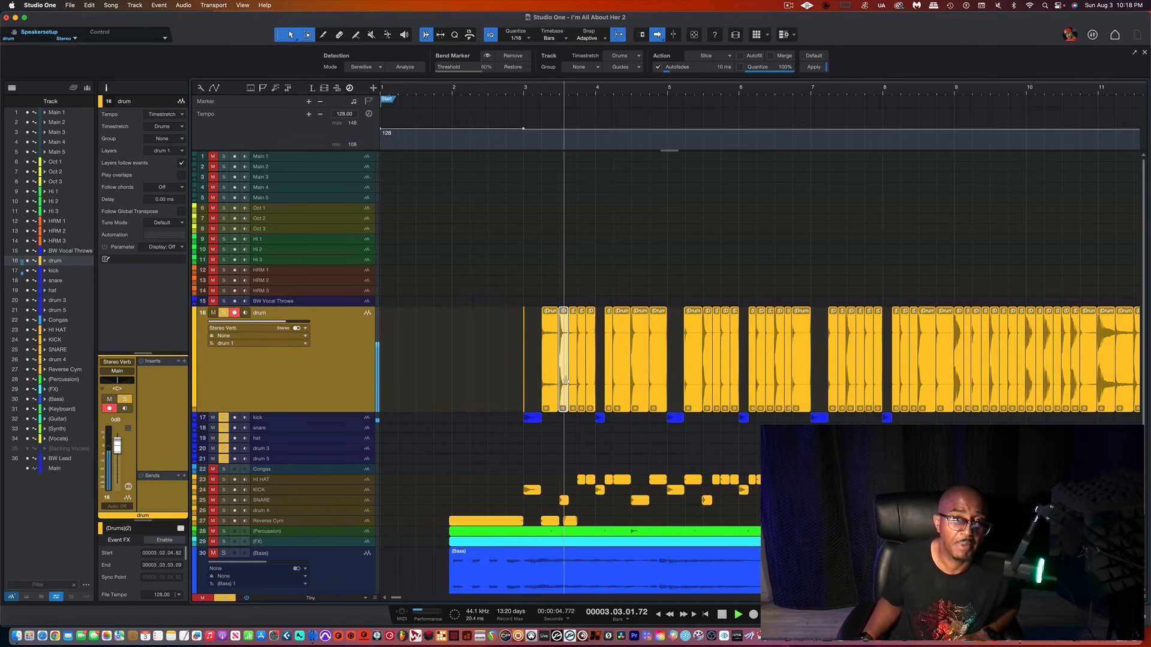
key(space)
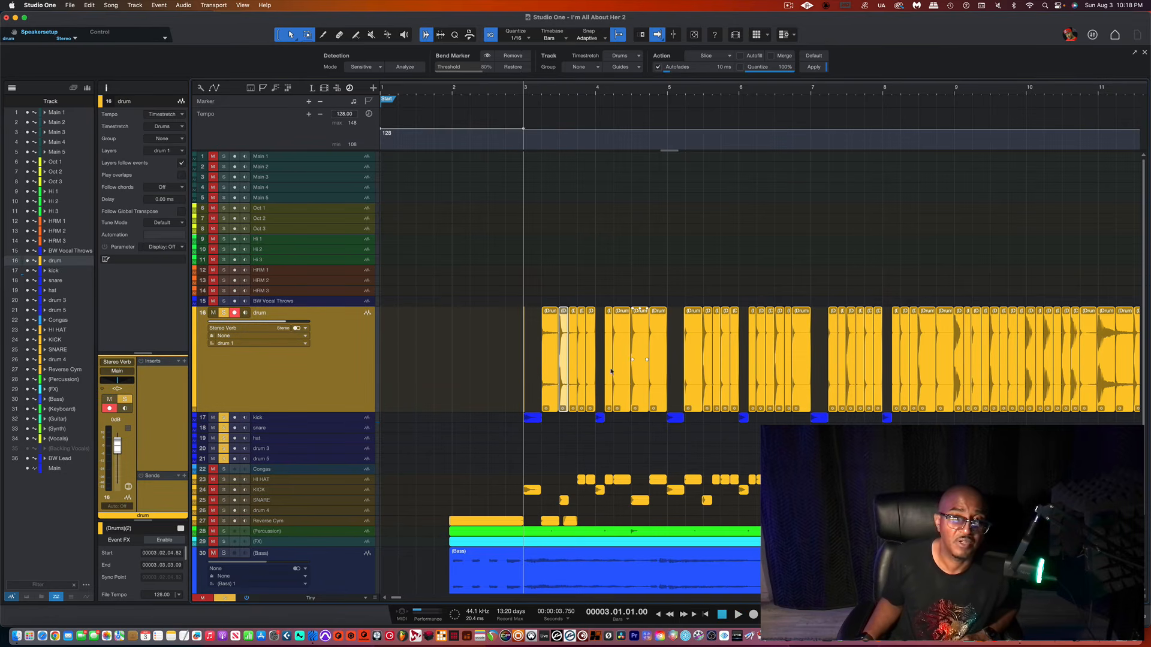
shift+click(639, 380)
shift+click(707, 383)
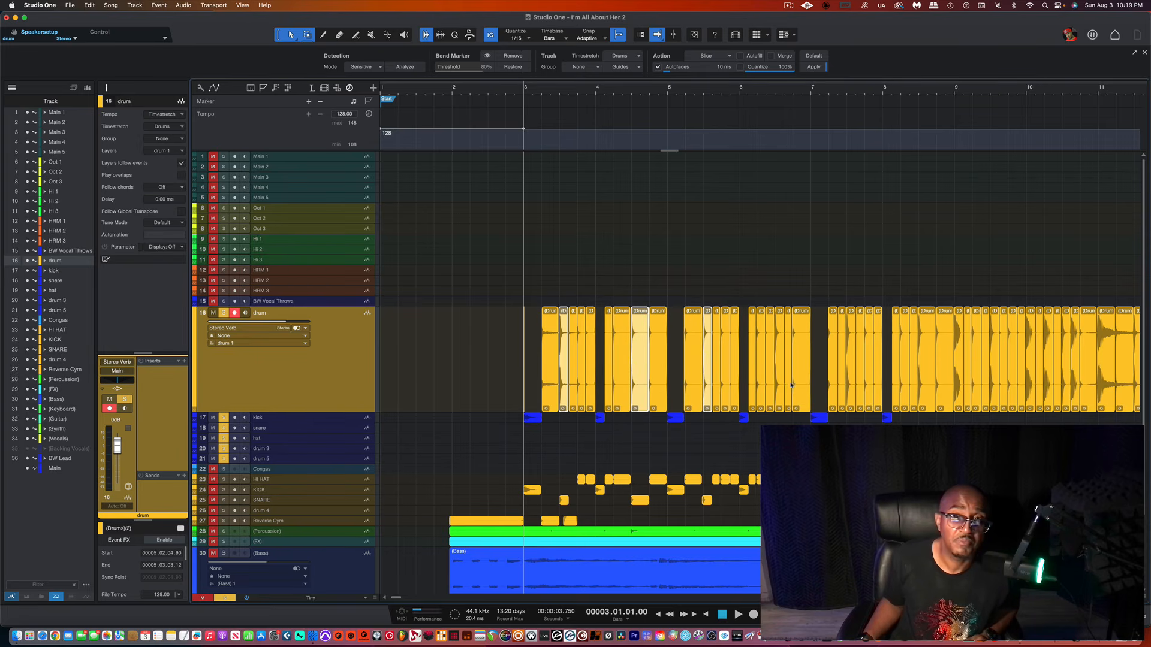
shift+click(780, 387)
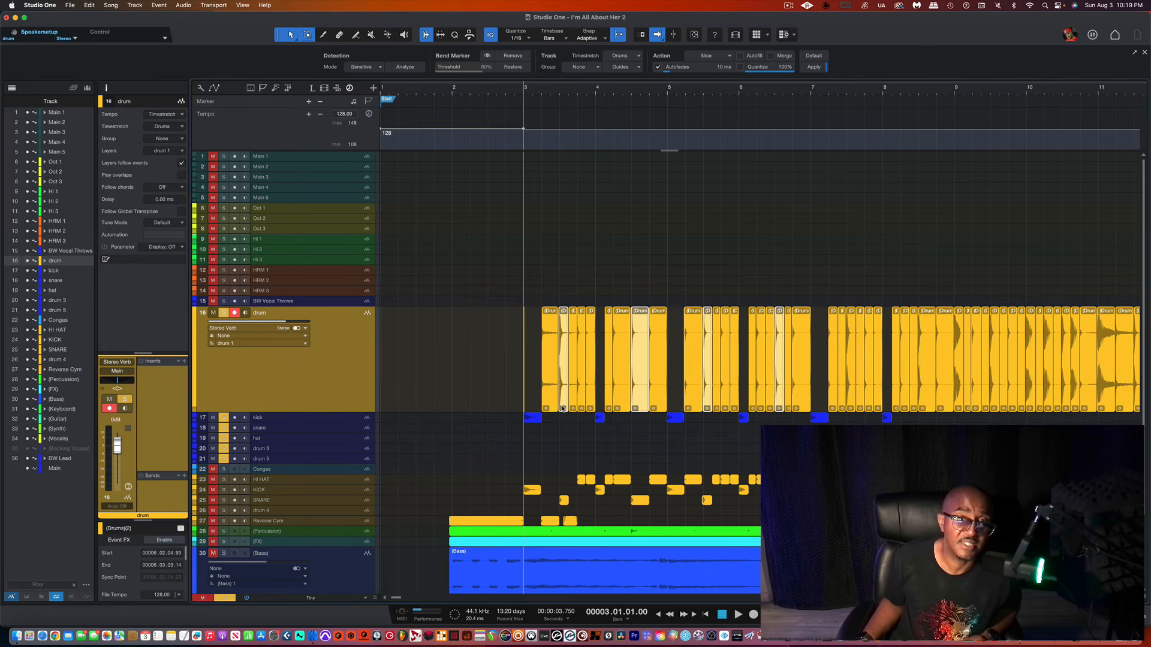
drag(562, 406, 562, 436)
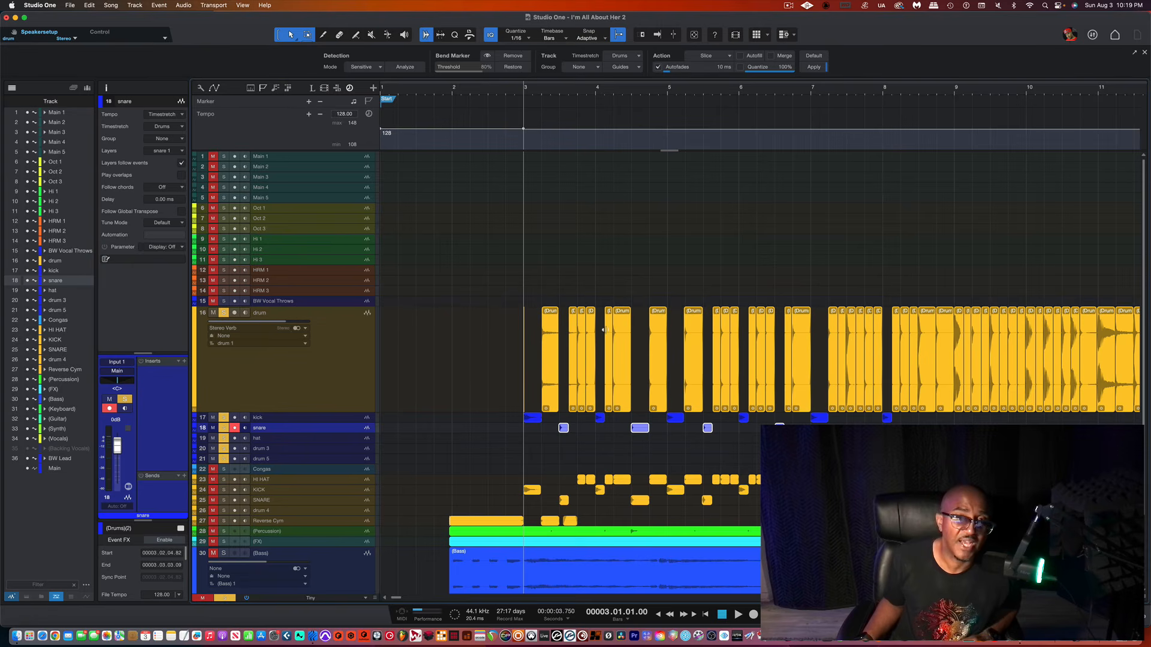